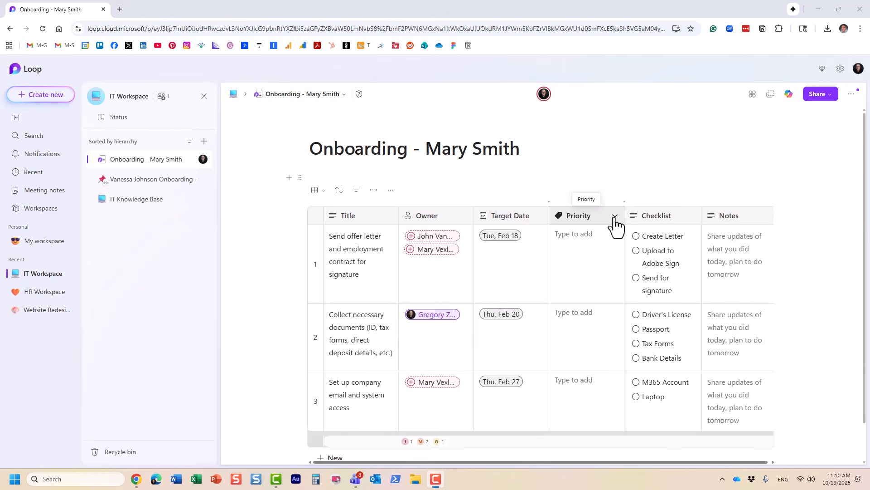
# Set the Priority of the first task to Low, the second to Medium and the third to High.
pyautogui.click(584, 246)
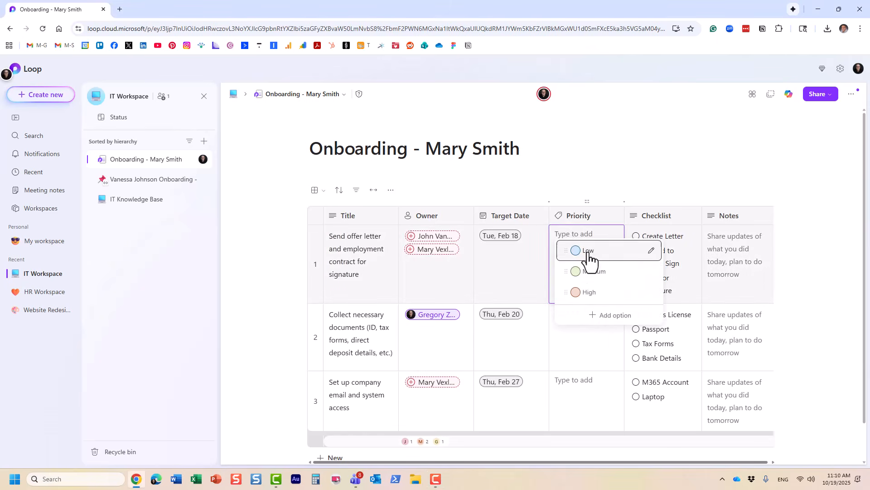
pyautogui.click(587, 252)
pyautogui.click(582, 320)
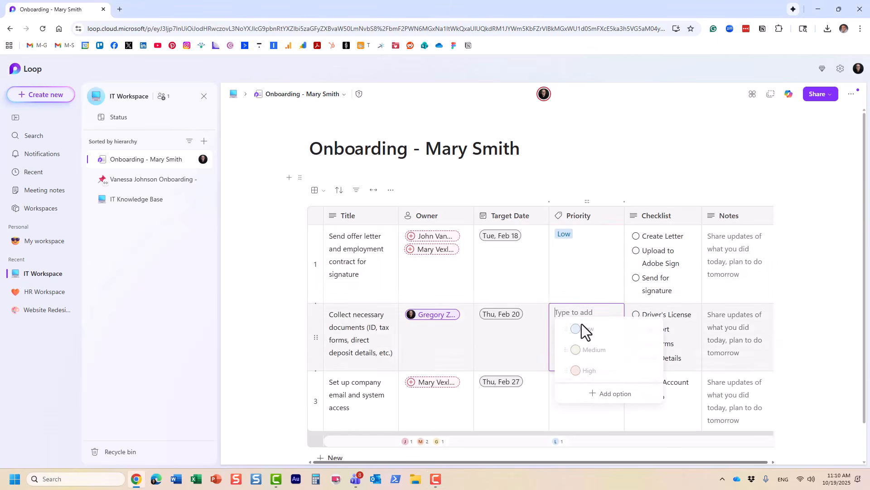
pyautogui.click(594, 352)
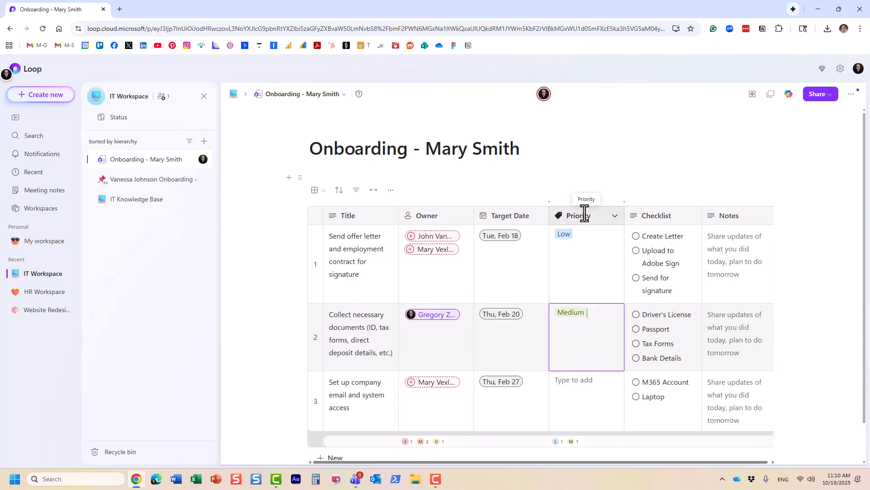
pyautogui.click(585, 390)
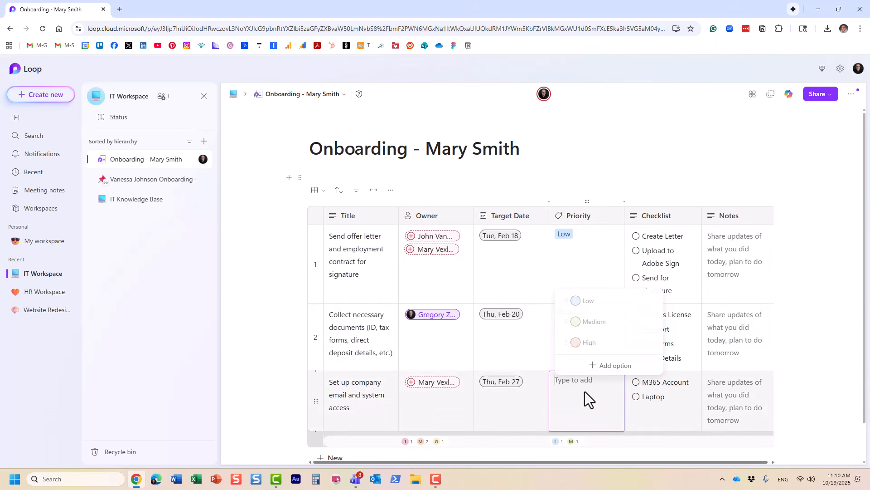
pyautogui.click(589, 348)
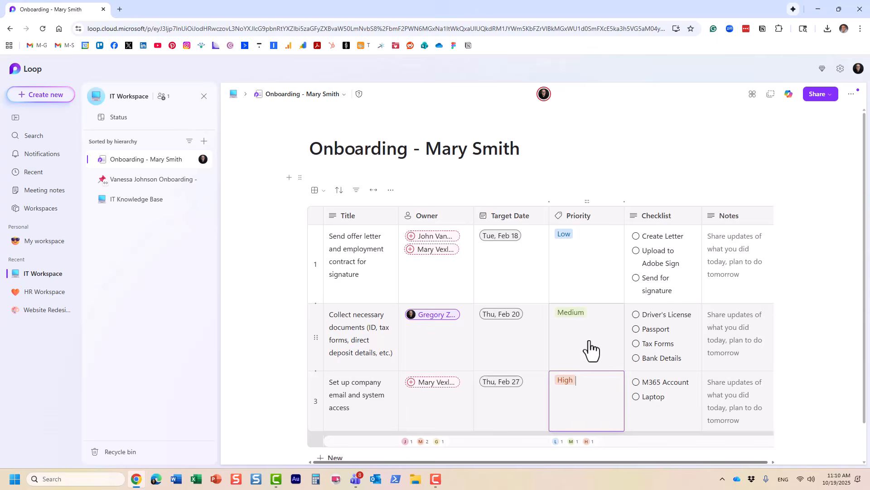
pyautogui.click(592, 248)
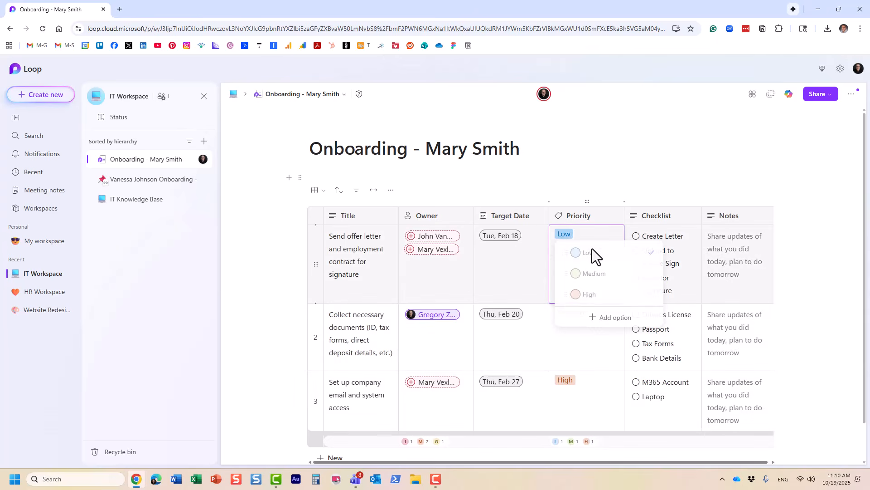
pyautogui.click(663, 184)
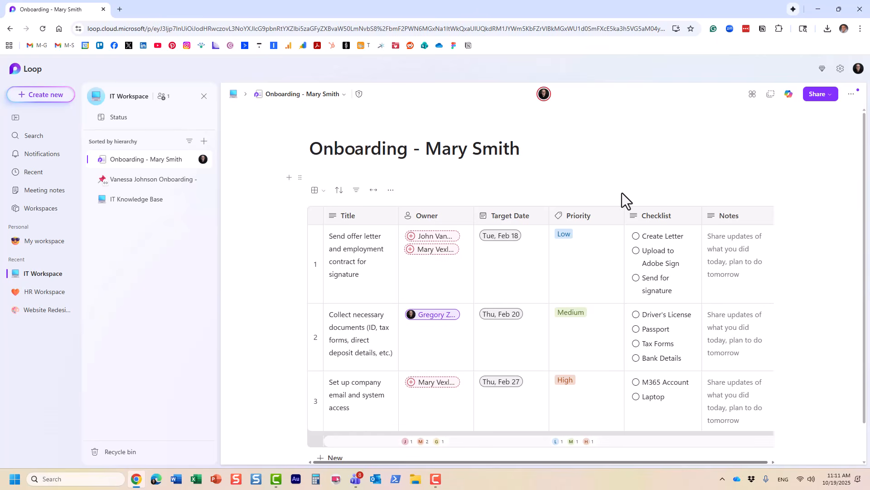
# Switch the Priority column to the Team retrospective label group, accepting that its content is erased.
pyautogui.click(615, 216)
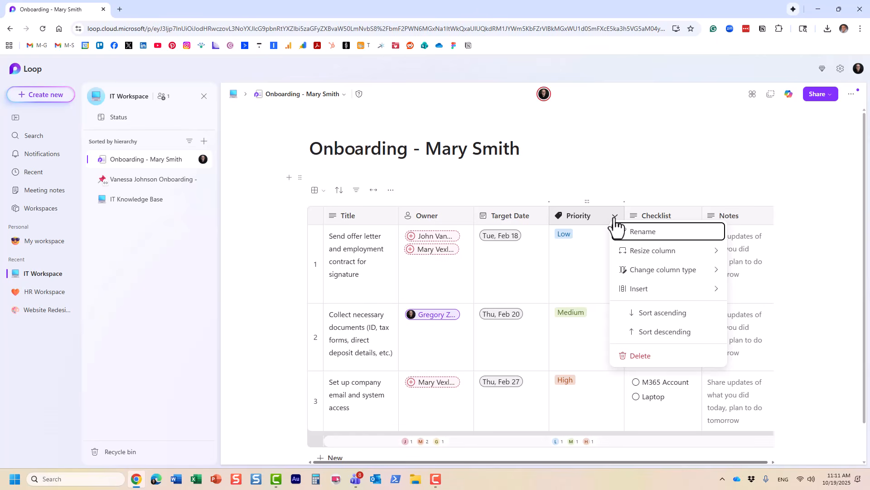
pyautogui.click(698, 280)
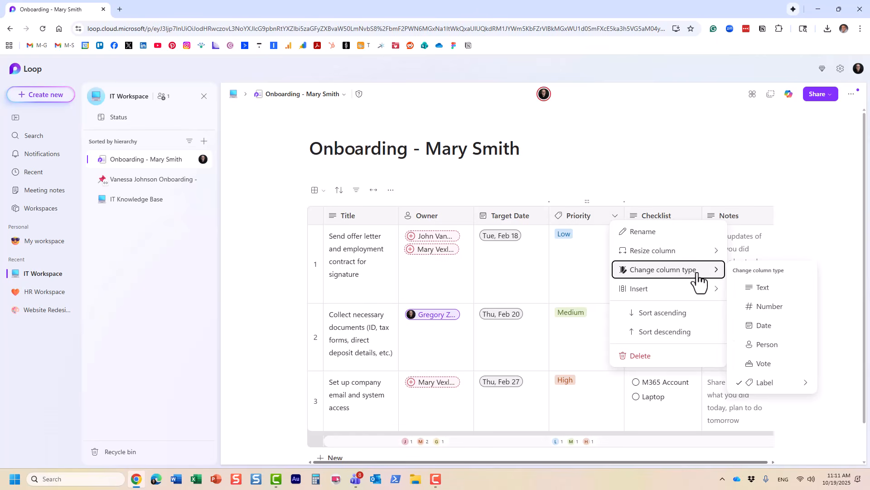
pyautogui.click(783, 394)
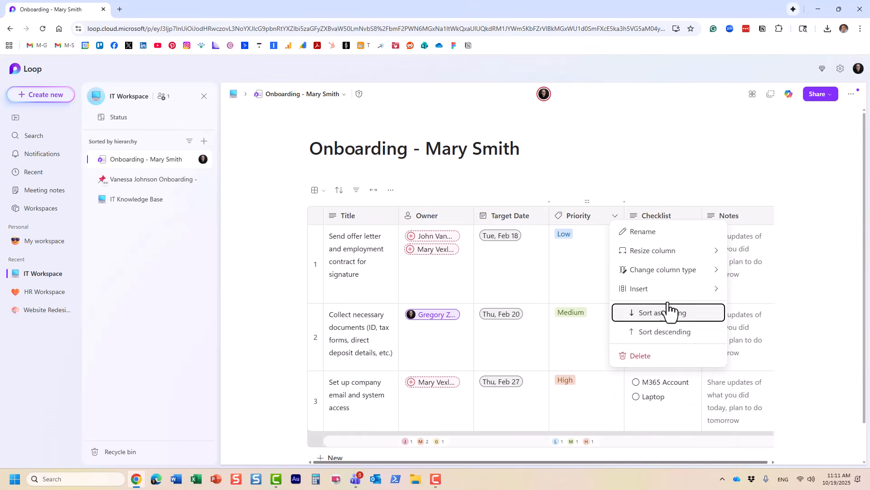
pyautogui.moveTo(713, 278)
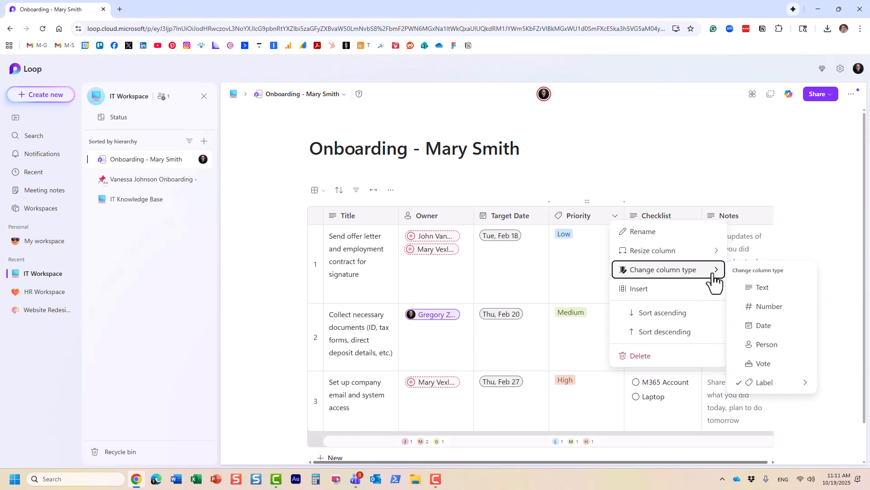
pyautogui.moveTo(777, 395)
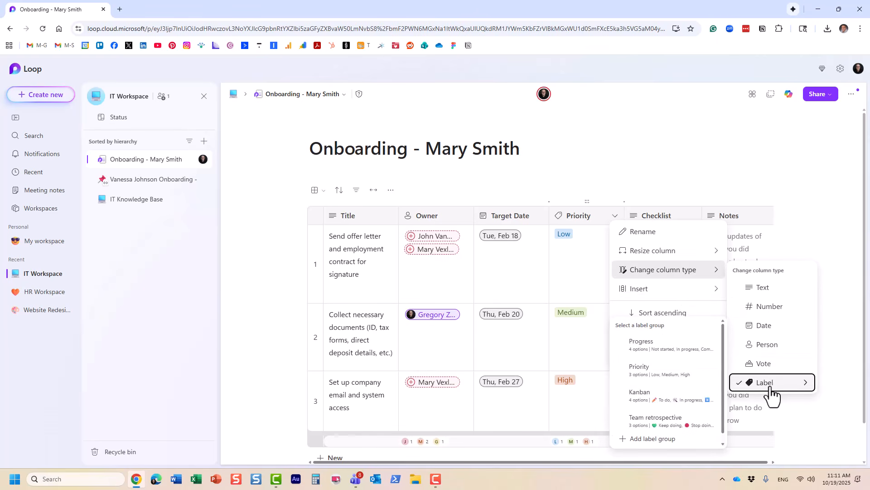
pyautogui.click(665, 420)
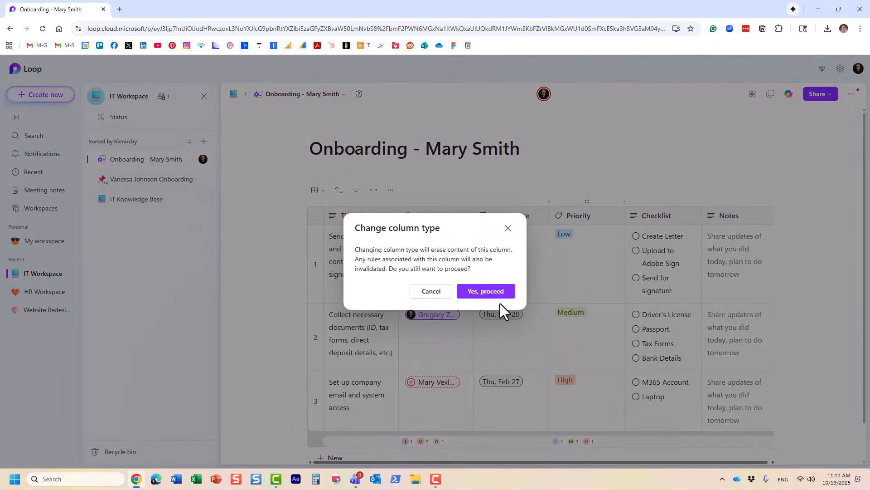
pyautogui.click(489, 295)
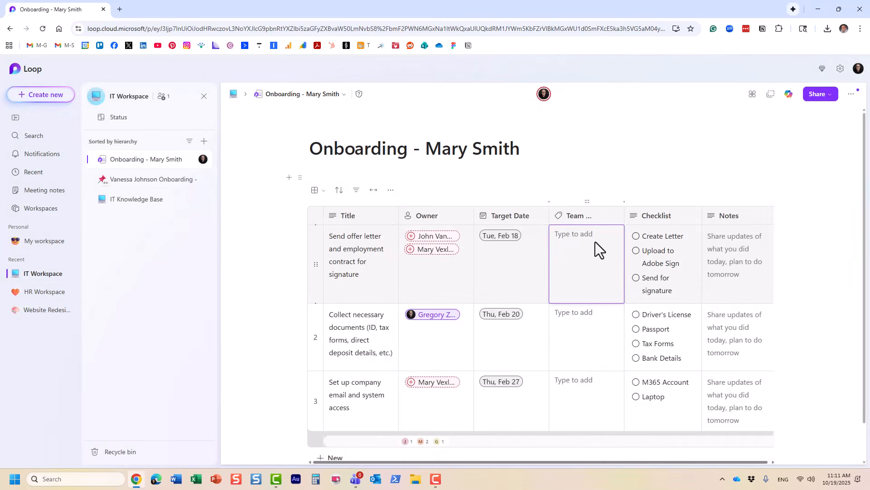
# Label the first task Keep doing and the second task Stop doing in the Team retrospective column.
pyautogui.click(581, 237)
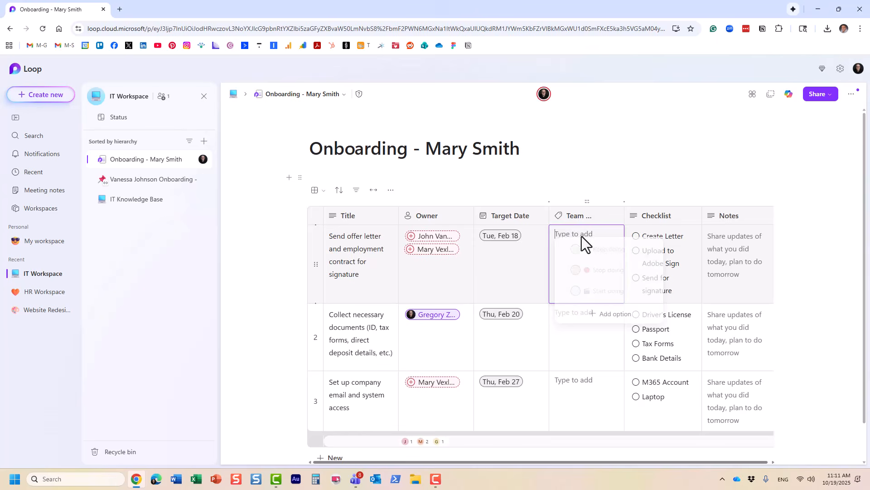
pyautogui.click(610, 252)
pyautogui.click(589, 327)
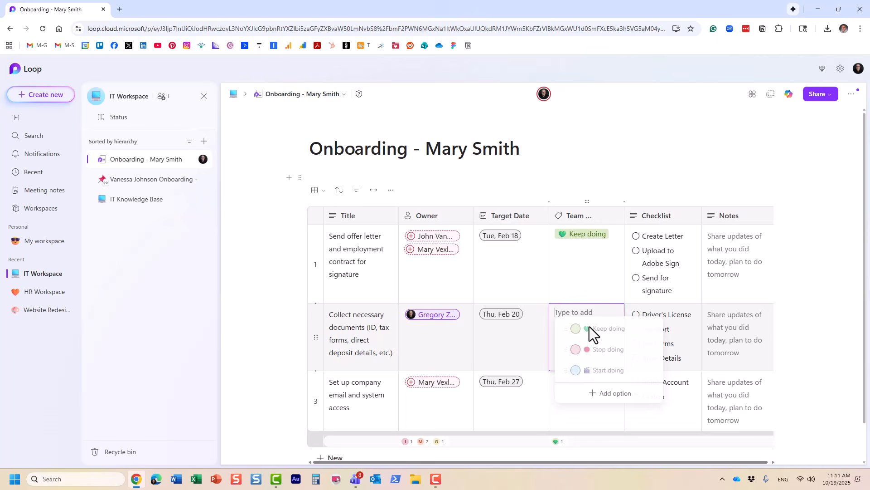
pyautogui.click(618, 350)
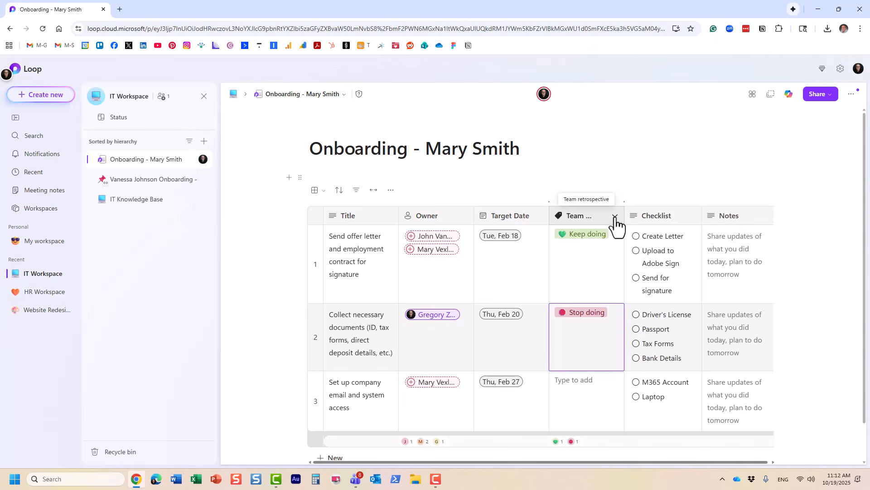
# Recolor the Start doing label option to purple and to yellow, and delete that option from the group.
pyautogui.click(608, 313)
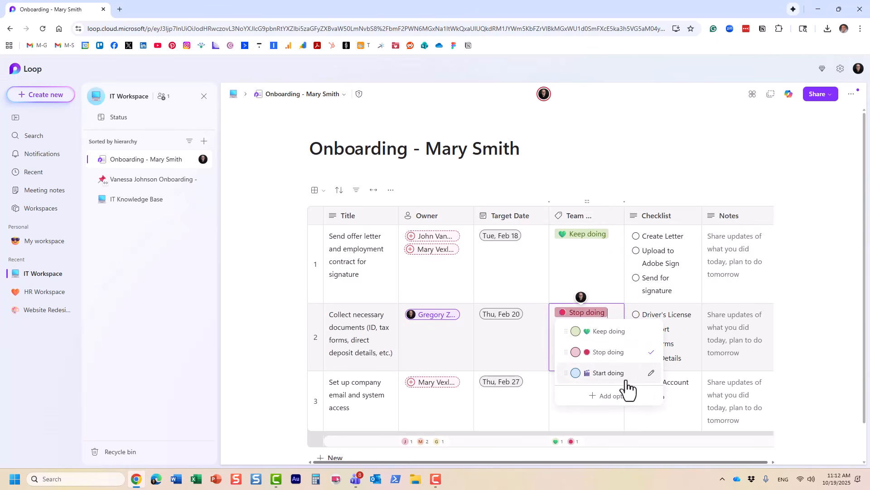
pyautogui.click(651, 373)
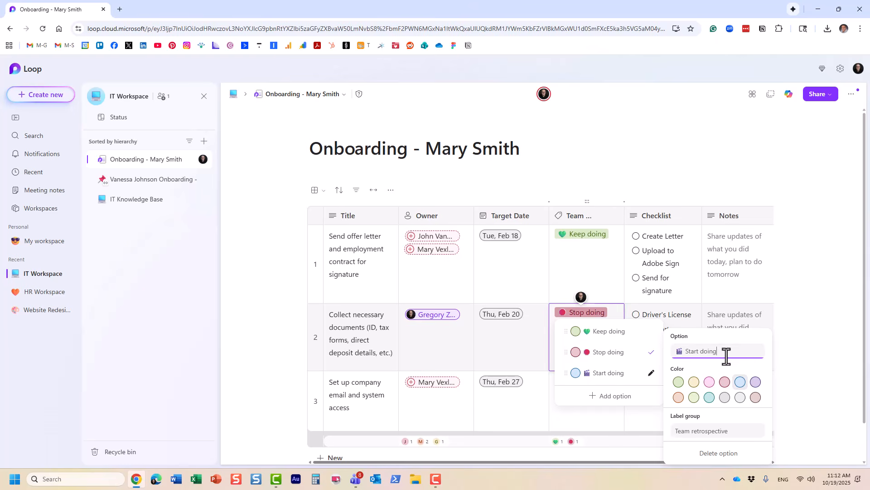
pyautogui.click(755, 384)
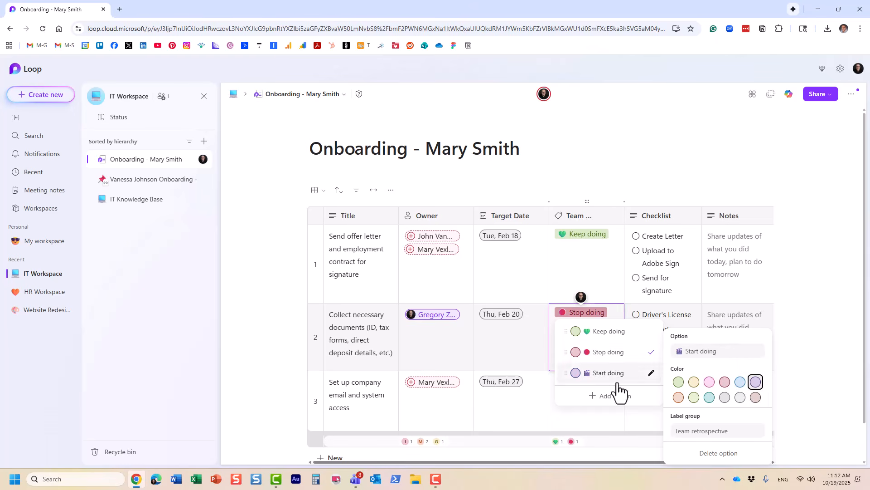
pyautogui.click(694, 383)
pyautogui.click(719, 453)
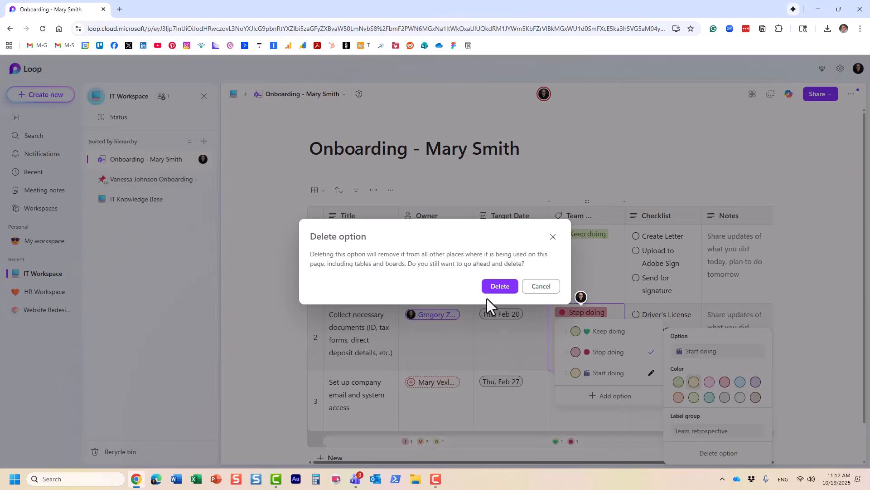
pyautogui.click(488, 290)
# Add a new label option named My Own to the second task's Team retrospective cell.
pyautogui.click(618, 314)
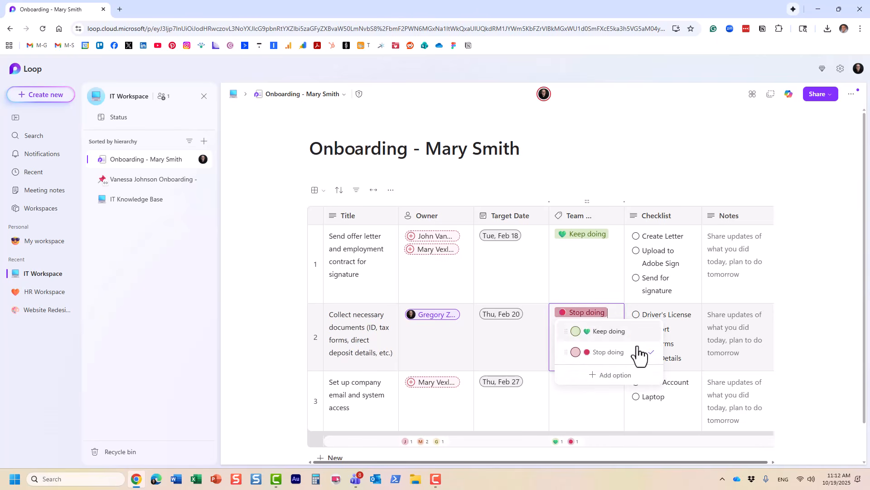
pyautogui.click(613, 377)
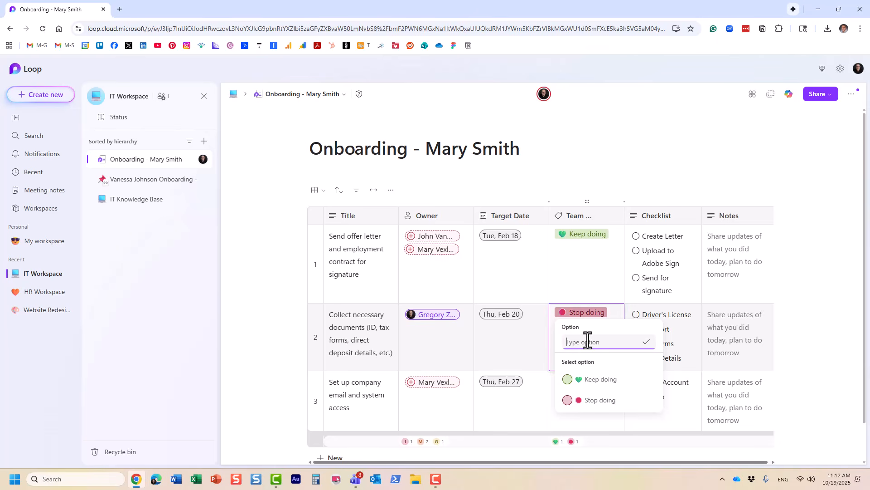
pyautogui.write('My Ow')
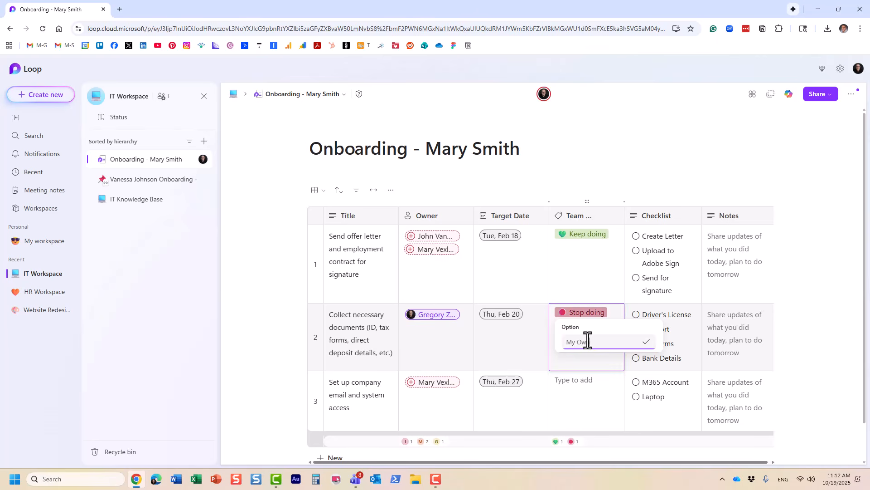
pyautogui.write('n')
pyautogui.press('Return')
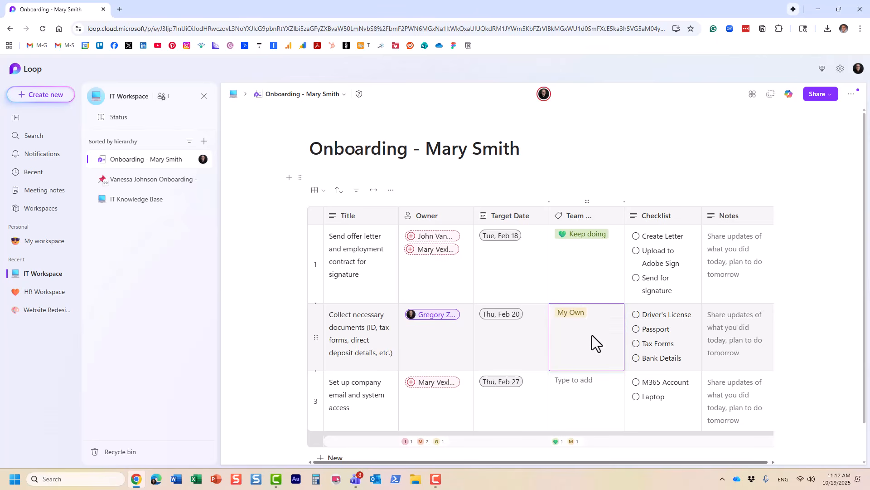
pyautogui.click(596, 330)
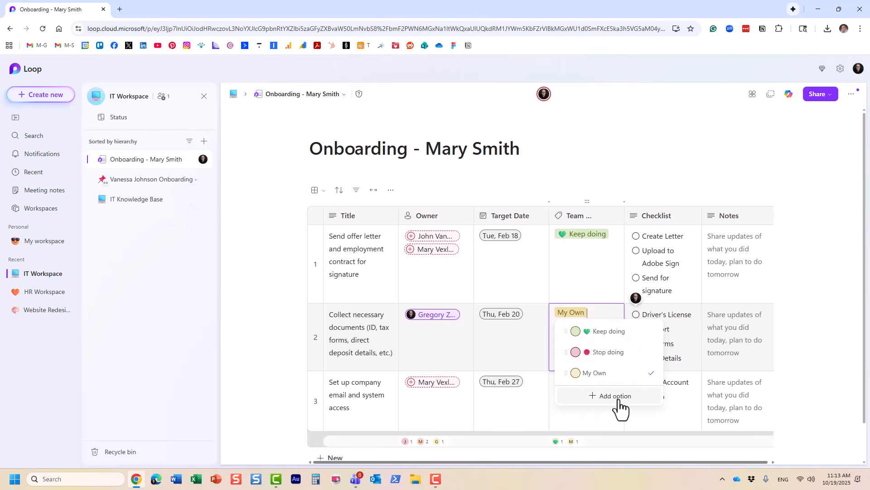
pyautogui.click(613, 237)
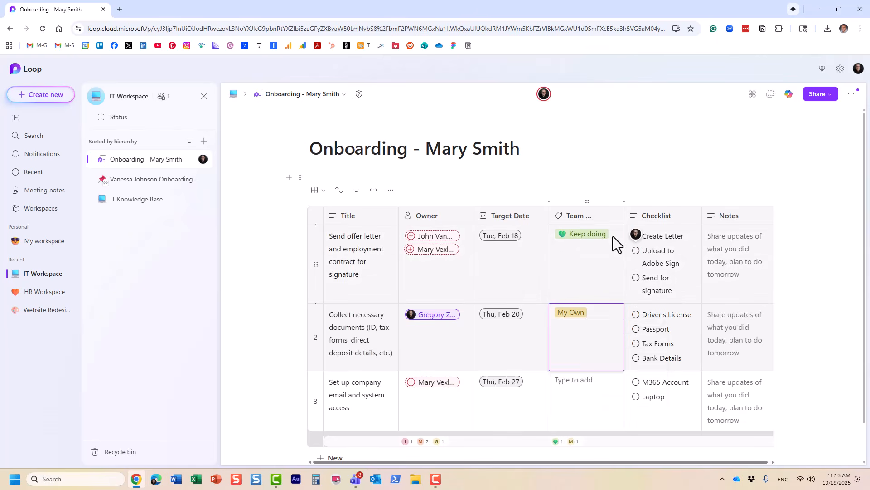
pyautogui.click(613, 235)
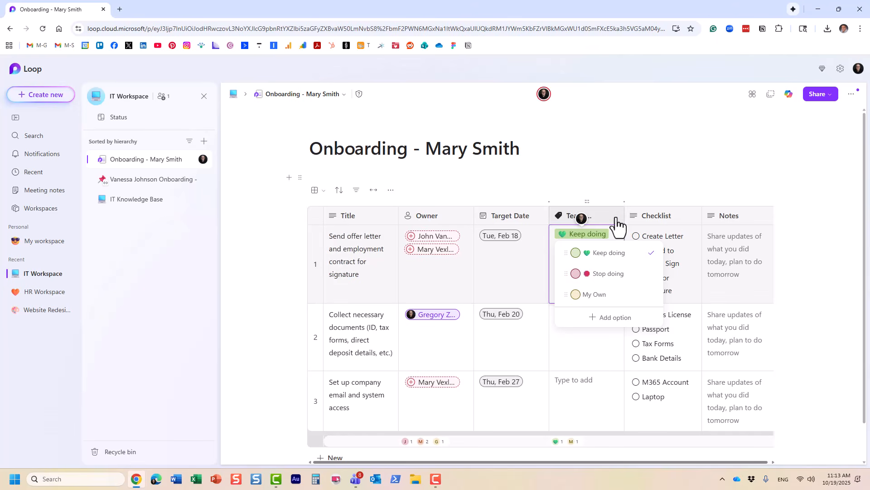
# Start a new custom label group for the Team retrospective column and name it Phase.
pyautogui.click(615, 216)
pyautogui.moveTo(671, 277)
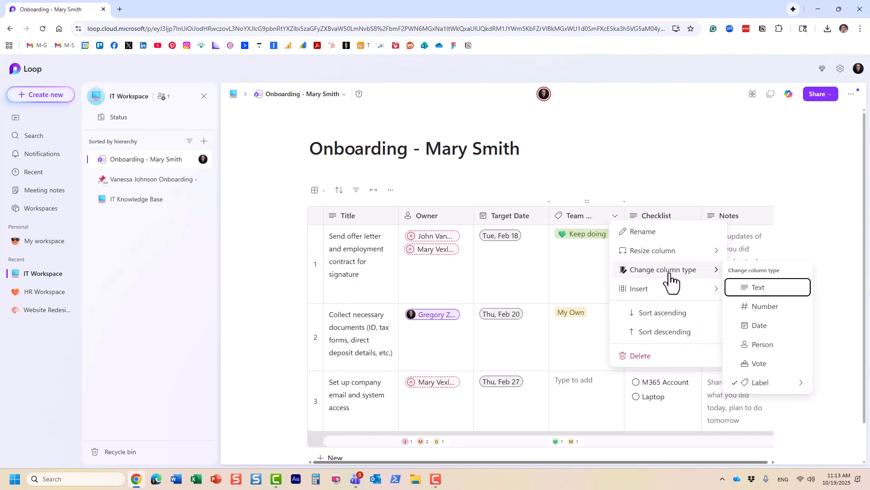
pyautogui.click(784, 389)
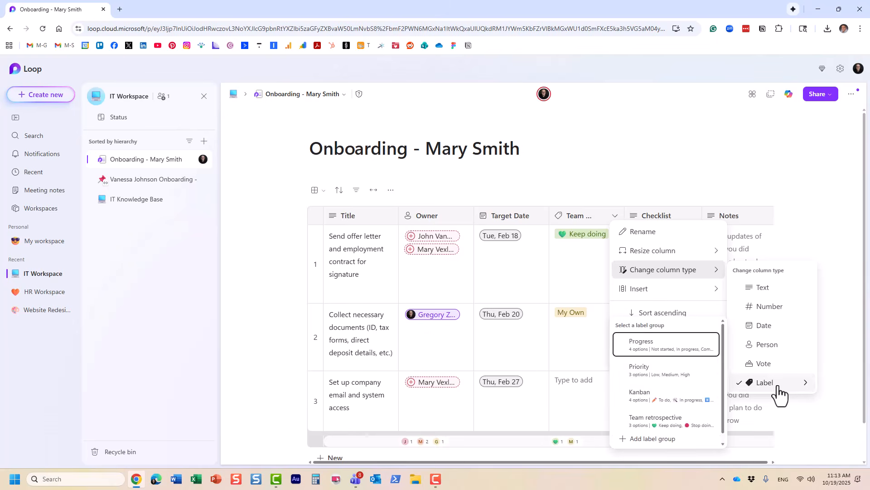
pyautogui.click(662, 442)
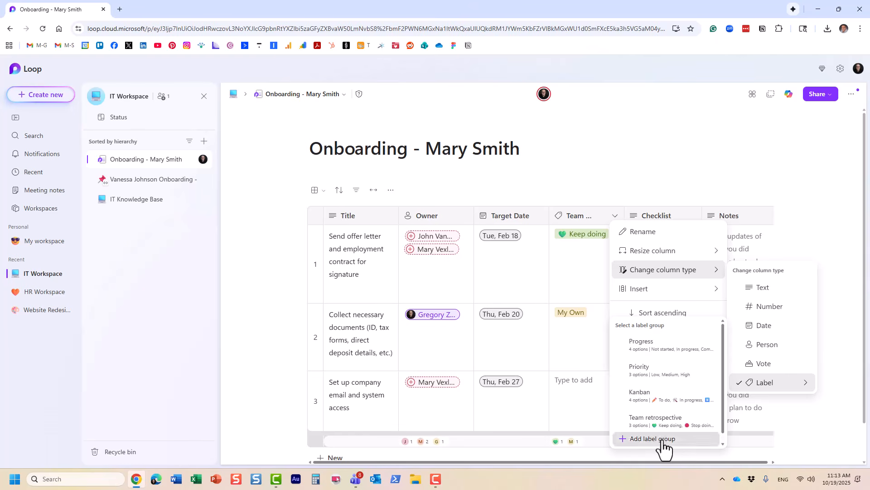
pyautogui.write('Phase')
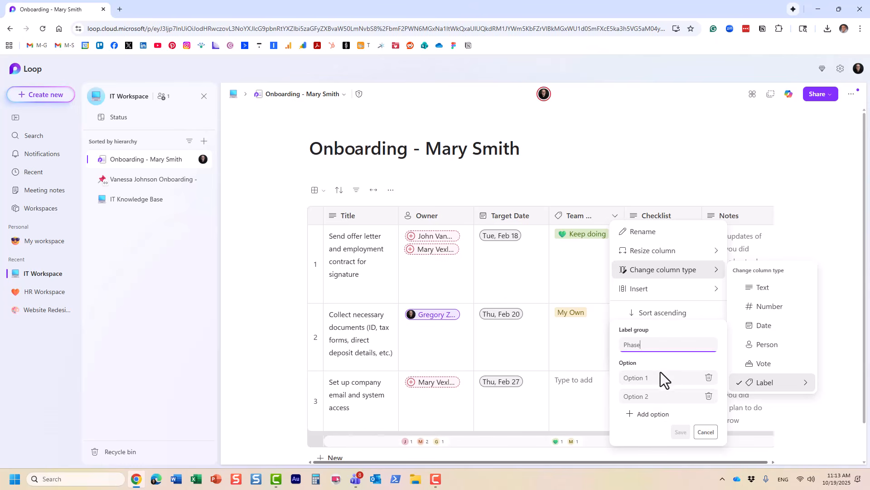
# Define the Phase label group's options as Phase I, Phase II and Phase III, and save it, accepting the column type change.
pyautogui.click(660, 379)
pyautogui.write('Ph')
pyautogui.click(651, 396)
pyautogui.write('Phase II')
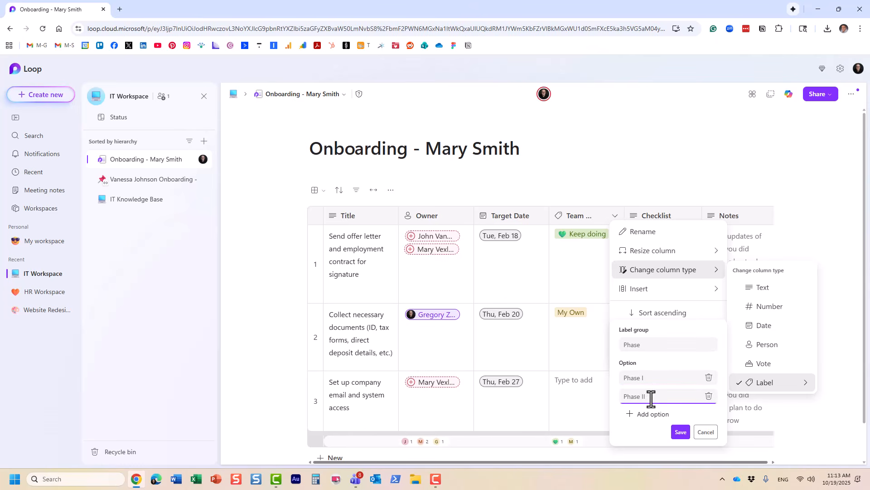
pyautogui.click(652, 415)
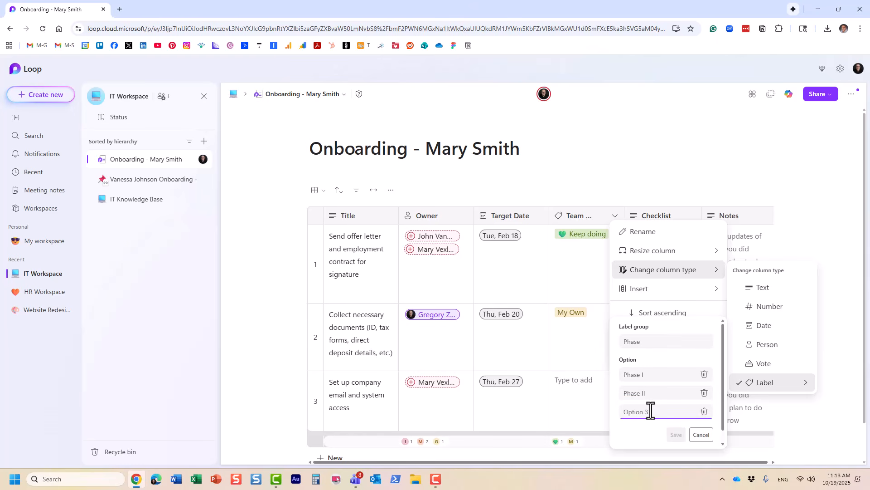
pyautogui.write('Phase III')
pyautogui.click(675, 436)
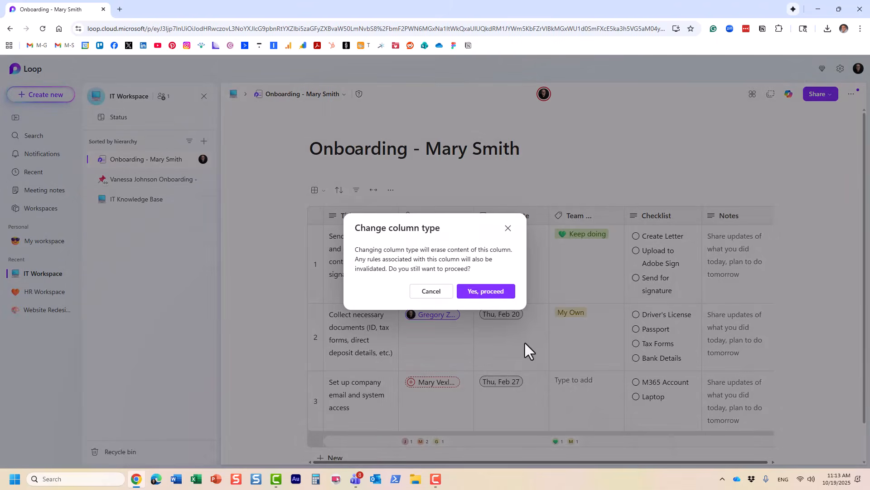
pyautogui.click(479, 294)
# Label the first task Phase I and the second task Phase II in the Phase column.
pyautogui.click(598, 235)
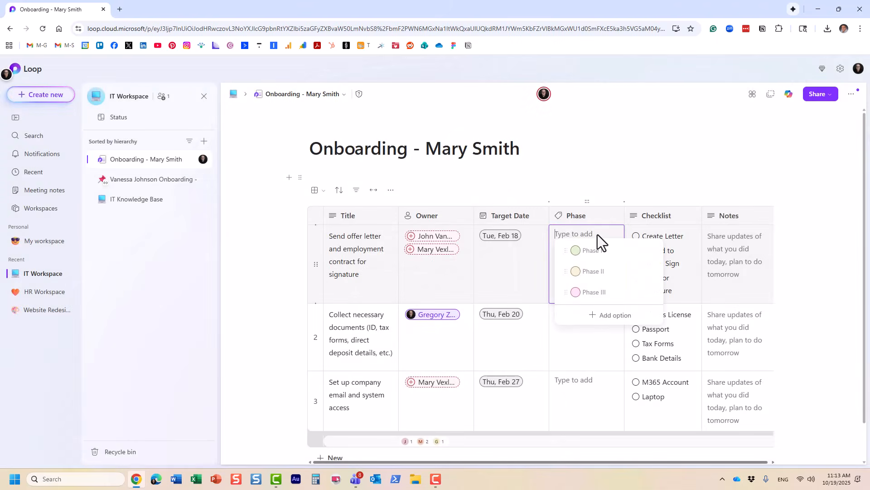
pyautogui.click(598, 250)
pyautogui.click(592, 311)
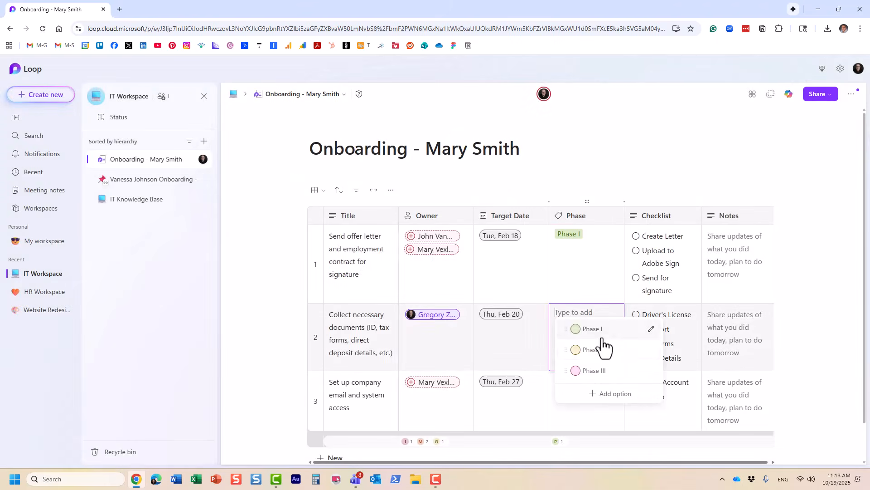
pyautogui.click(601, 347)
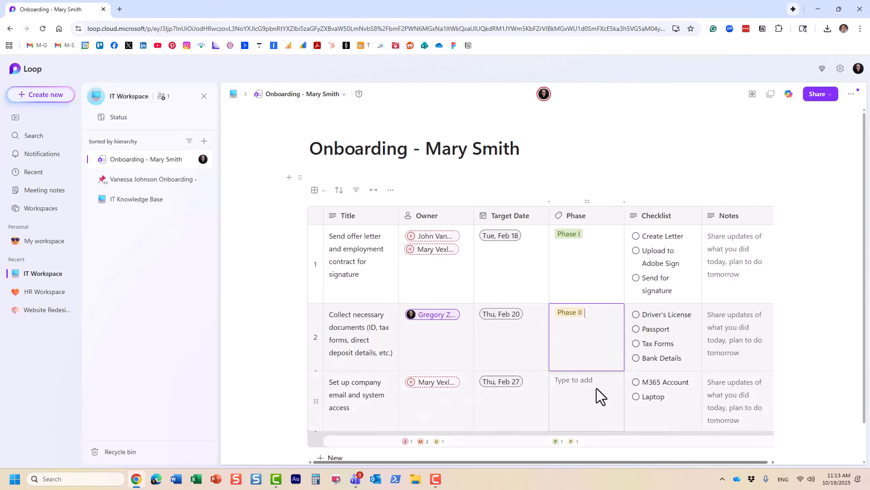
pyautogui.scroll(-2, 591, 395)
pyautogui.scroll(2, 592, 395)
pyautogui.scroll(-2, 601, 268)
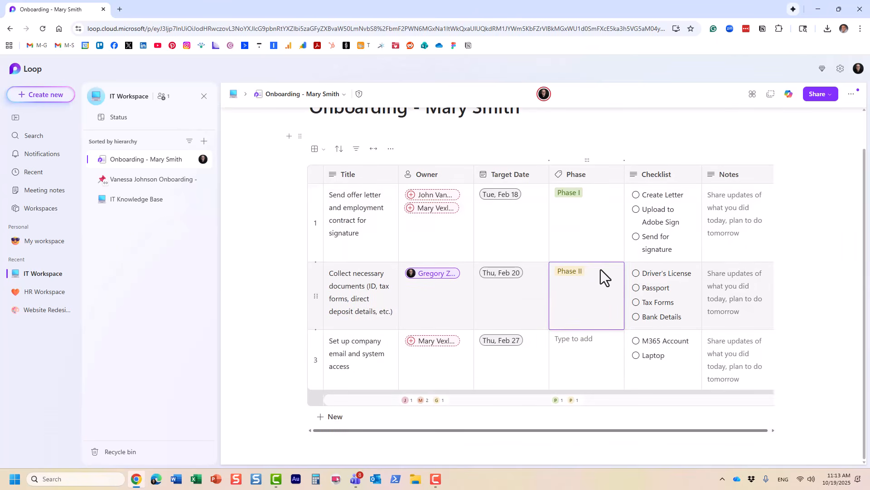
pyautogui.click(598, 346)
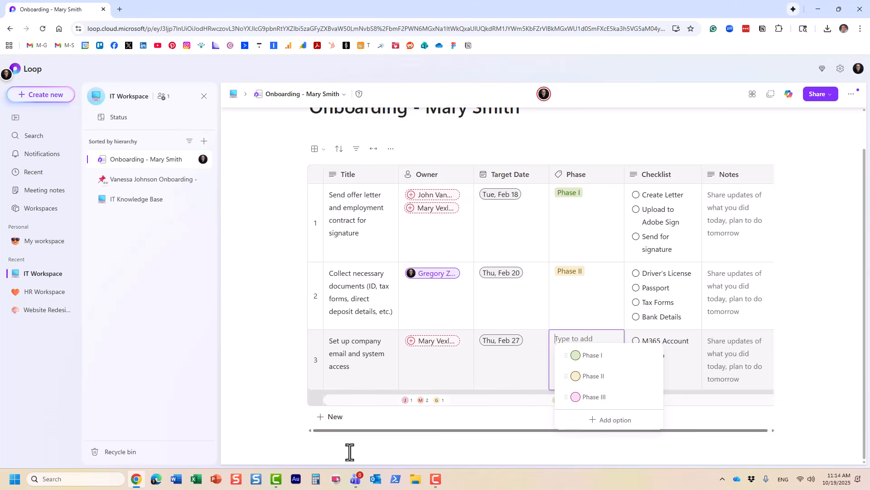
pyautogui.scroll(1, 381, 228)
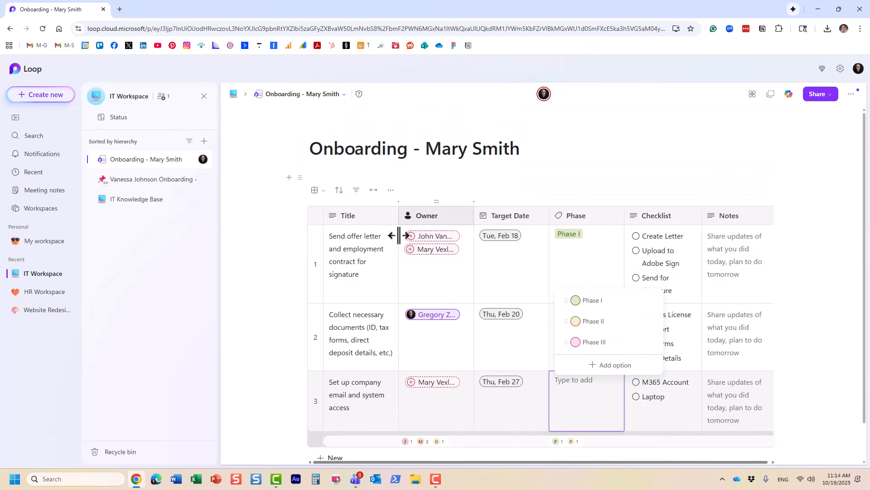
pyautogui.scroll(-1, 362, 412)
# Insert a Voting table template below the onboarding task table.
pyautogui.click(336, 446)
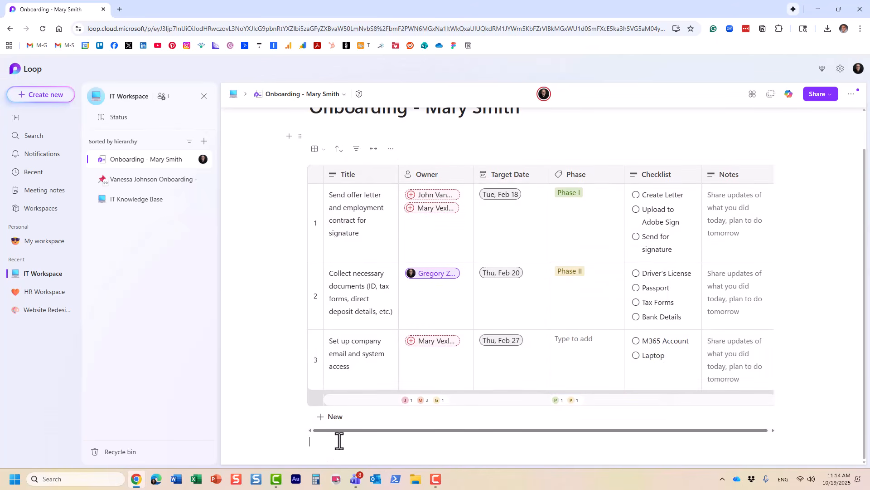
pyautogui.write('/')
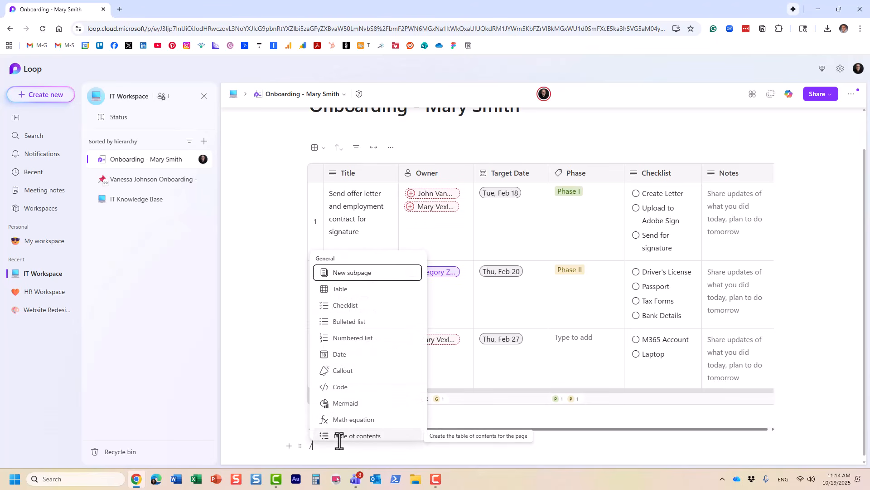
pyautogui.scroll(-4, 369, 394)
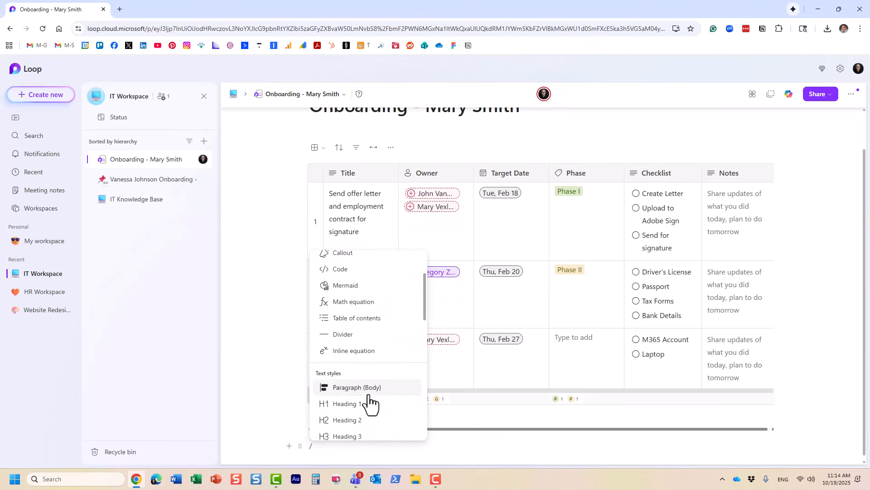
pyautogui.scroll(-5, 369, 405)
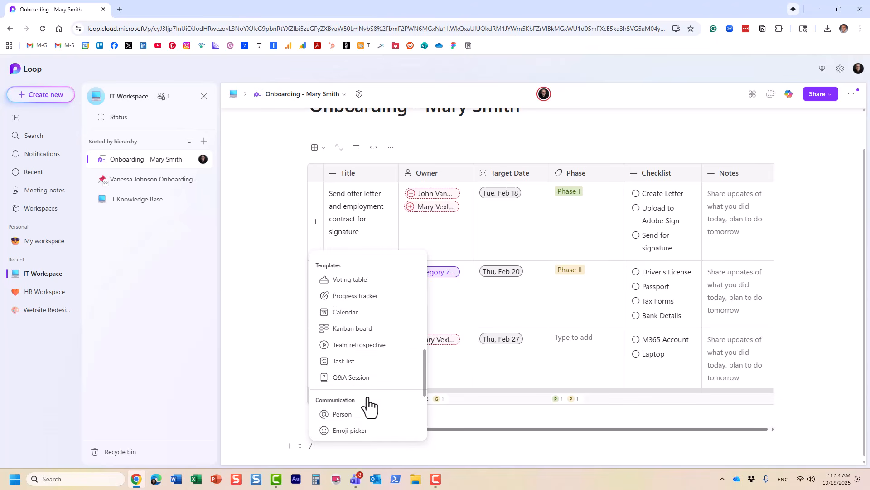
pyautogui.click(354, 280)
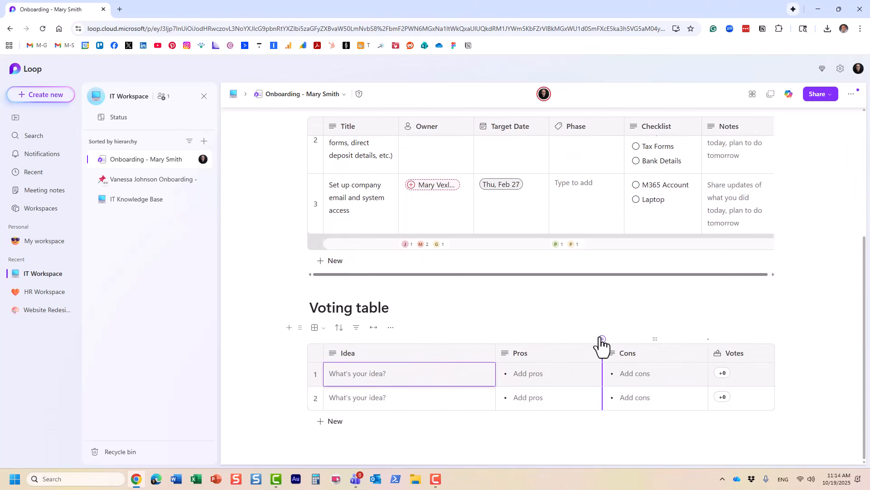
# Add a column between Pros and Cons in the voting table and check which label groups are available for it.
pyautogui.click(602, 339)
pyautogui.click(645, 354)
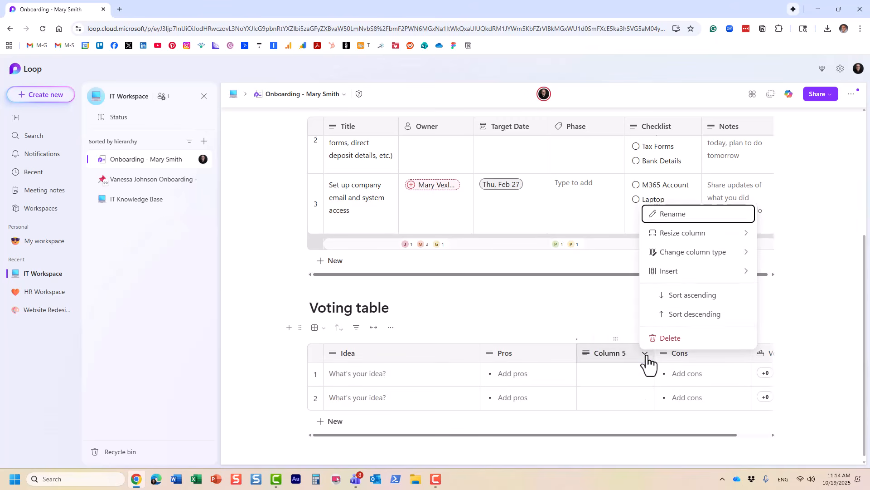
pyautogui.moveTo(727, 254)
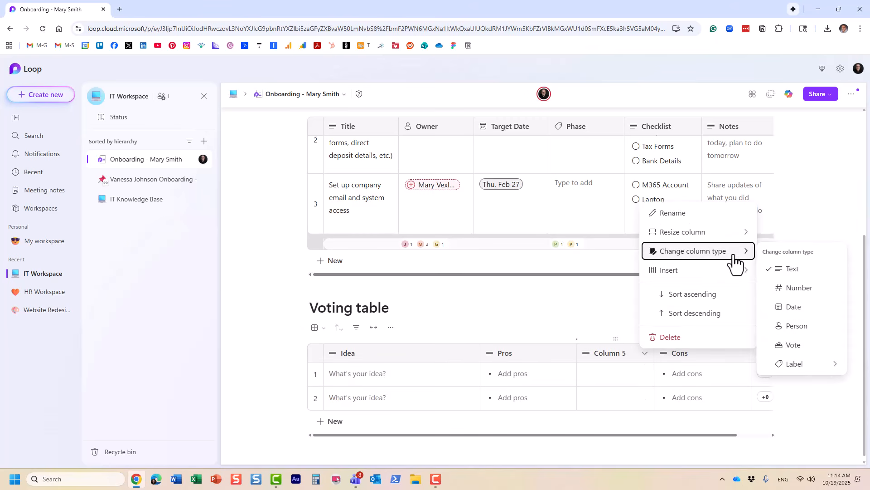
pyautogui.moveTo(794, 363)
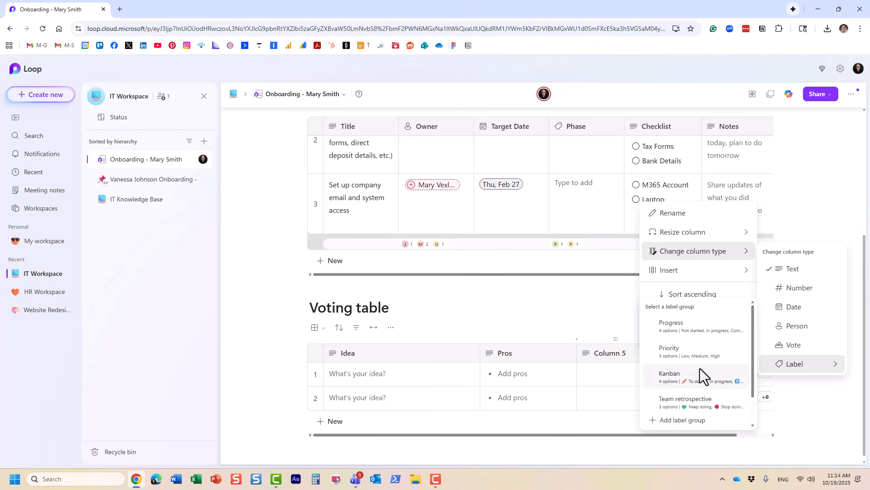
pyautogui.scroll(-1, 700, 363)
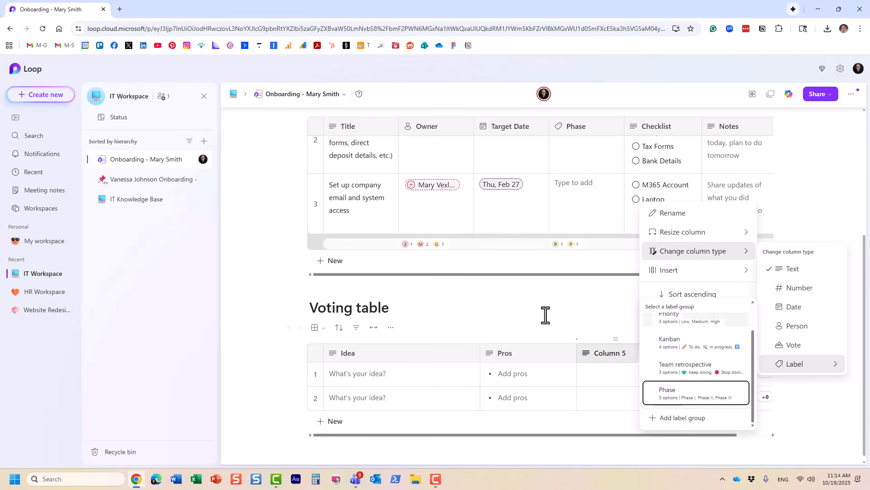
pyautogui.click(448, 312)
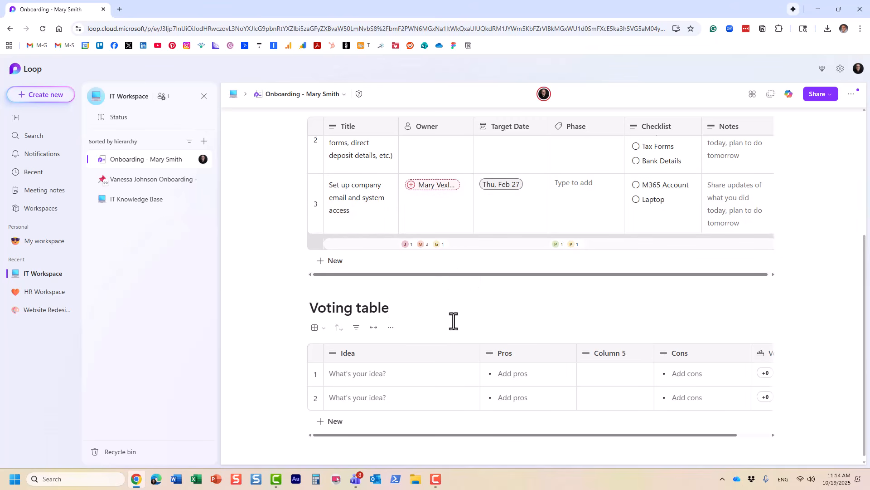
pyautogui.scroll(1, 461, 352)
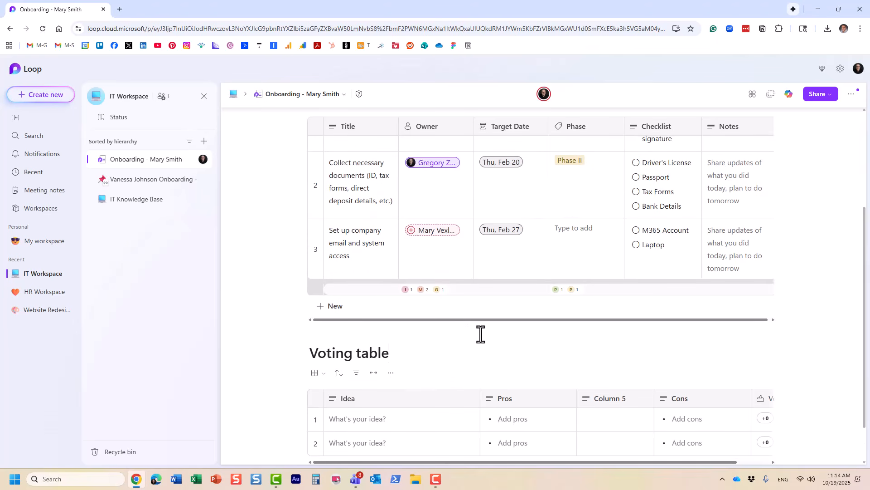
pyautogui.scroll(1, 490, 357)
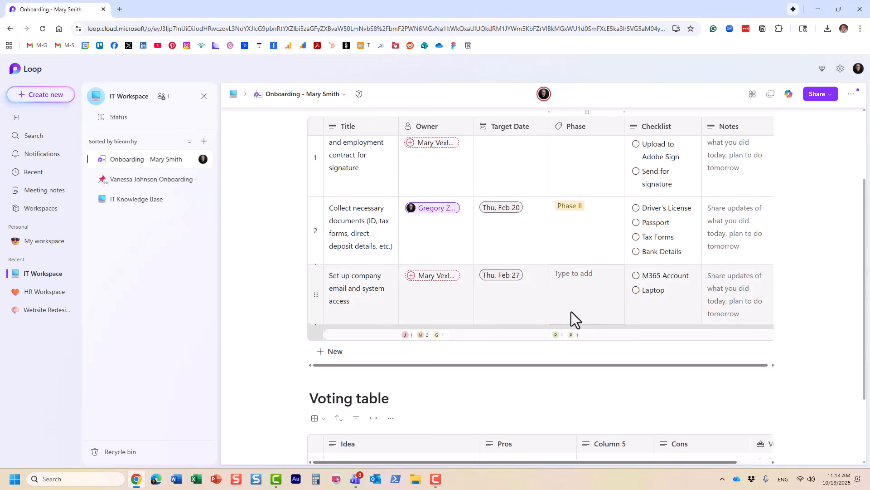
pyautogui.scroll(-1, 490, 408)
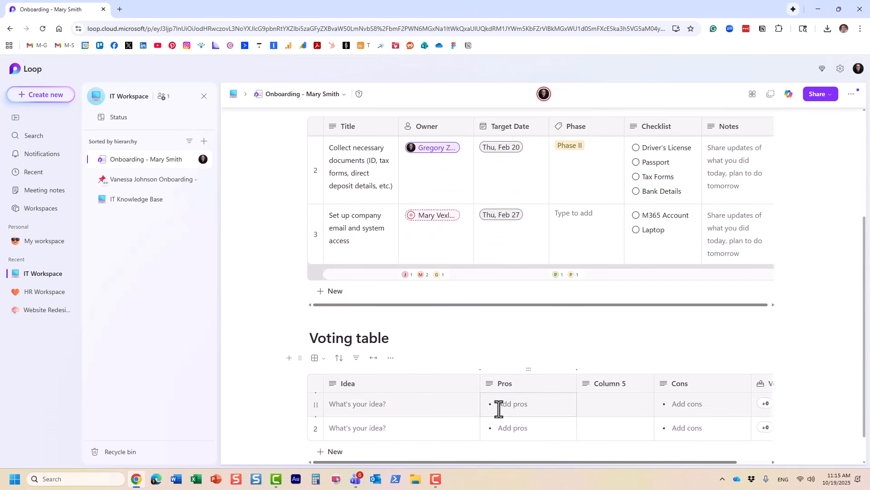
pyautogui.scroll(-1, 535, 408)
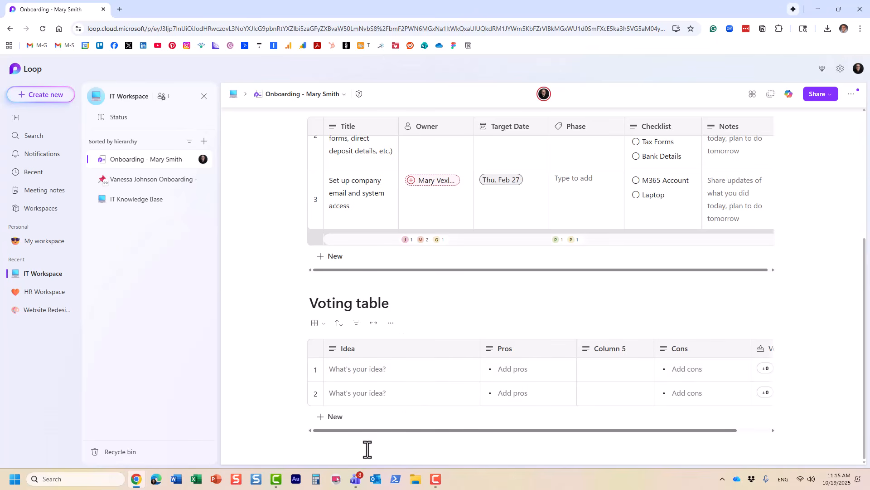
pyautogui.scroll(4, 426, 401)
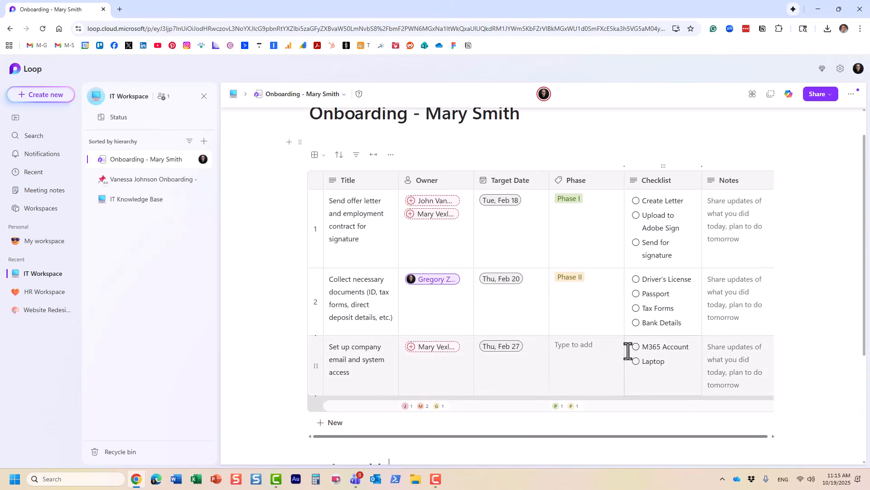
# Examine the first task's Phase label options and the label groups available for the Phase column.
pyautogui.click(600, 200)
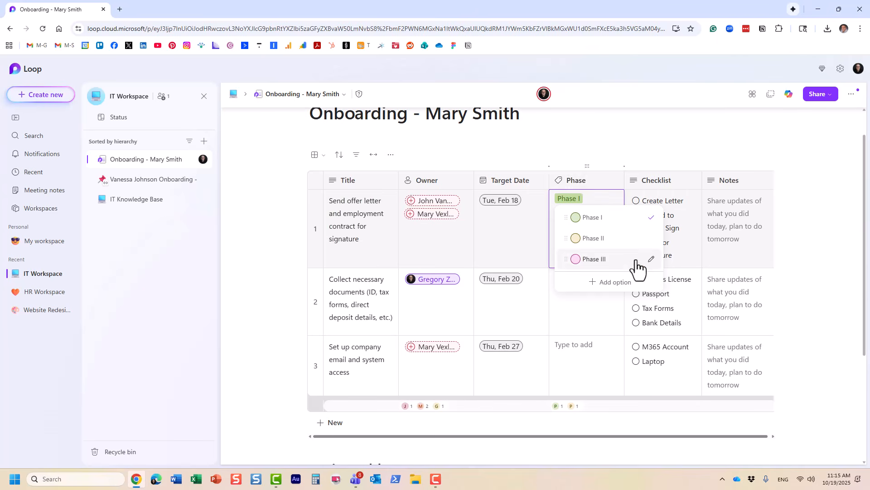
pyautogui.click(615, 181)
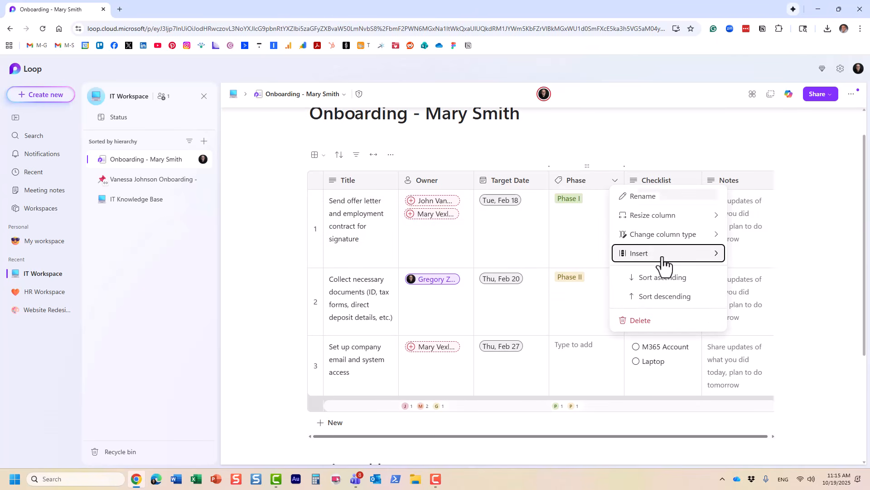
pyautogui.moveTo(671, 245)
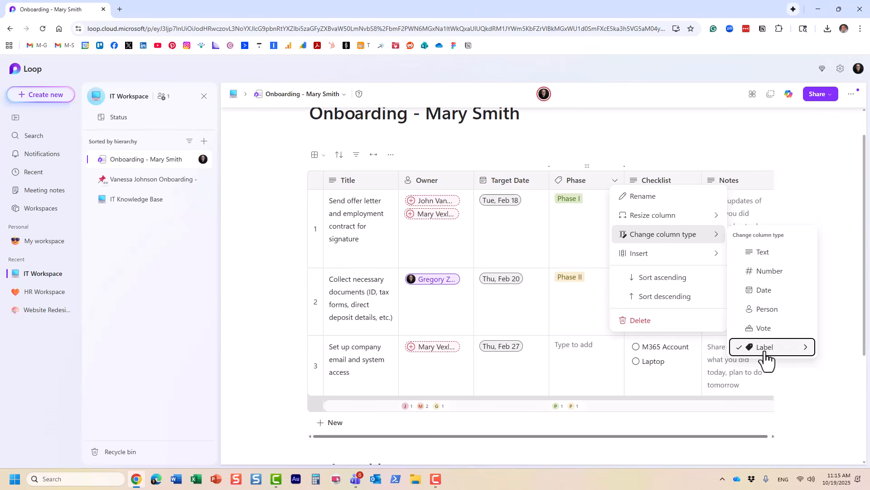
pyautogui.moveTo(766, 349)
pyautogui.scroll(-1, 663, 381)
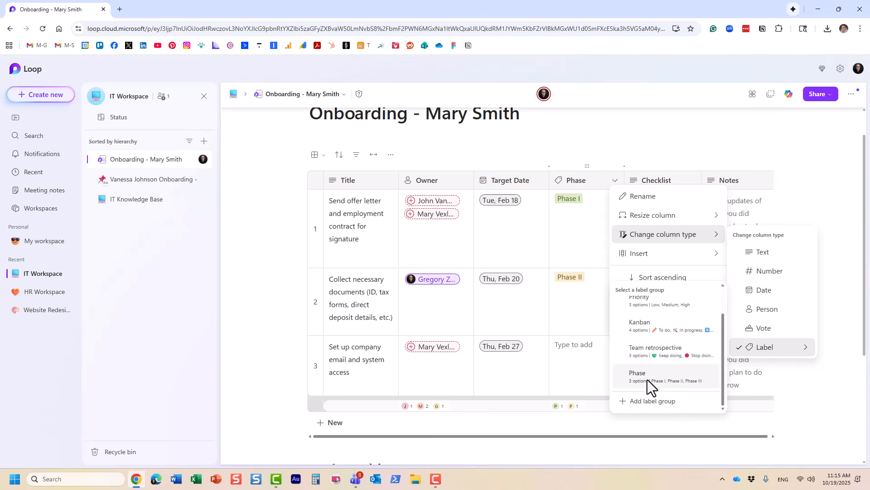
pyautogui.click(674, 381)
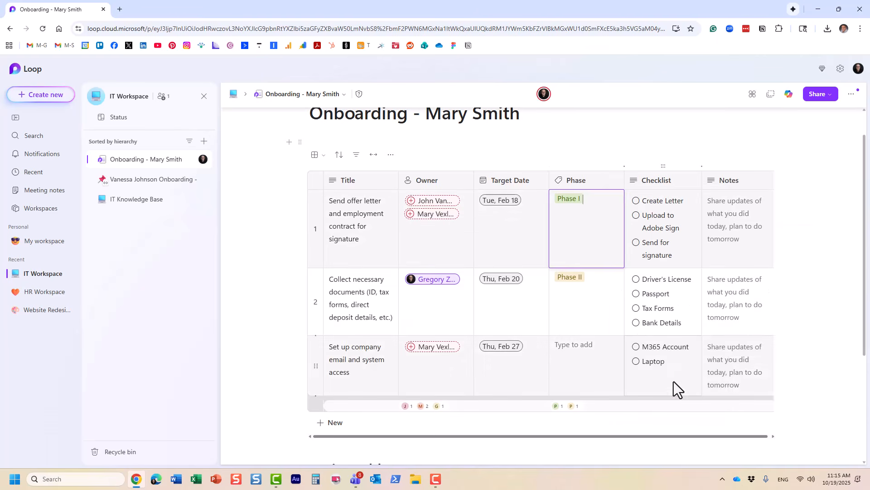
# Delete the Phase III and Phase II options from the Phase label group.
pyautogui.click(592, 221)
pyautogui.click(651, 259)
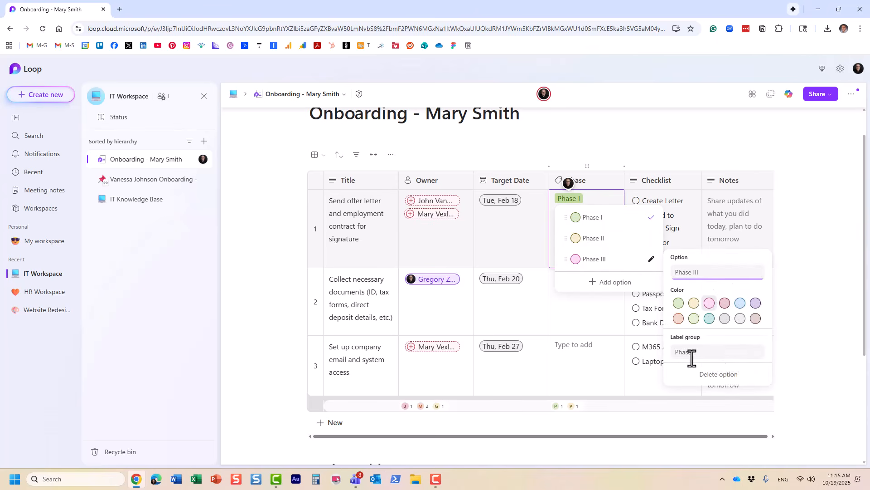
pyautogui.click(725, 374)
pyautogui.click(510, 289)
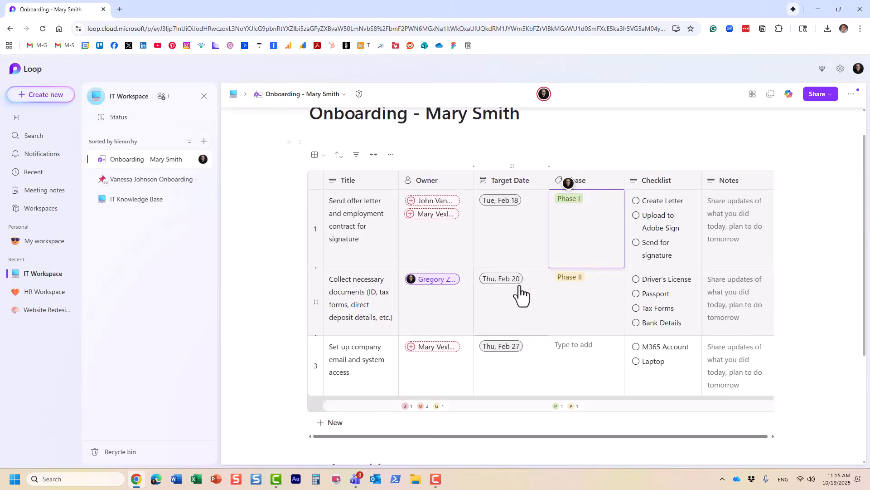
pyautogui.click(606, 201)
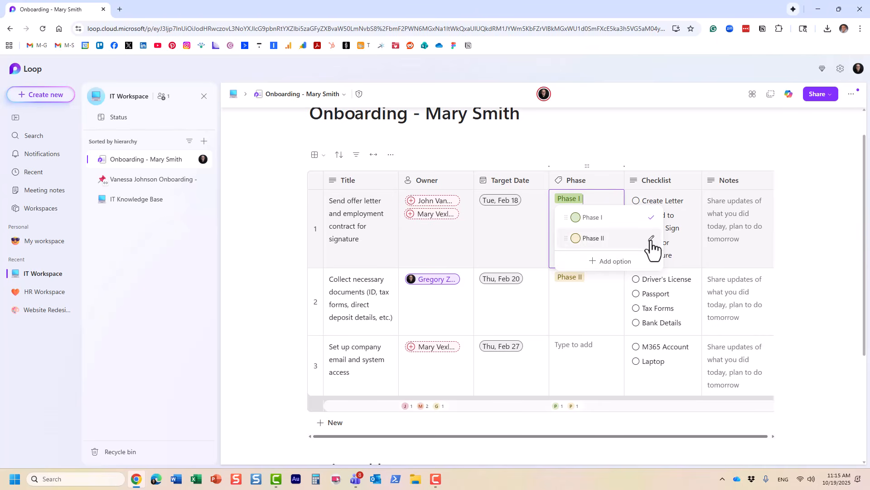
pyautogui.click(651, 238)
pyautogui.click(714, 355)
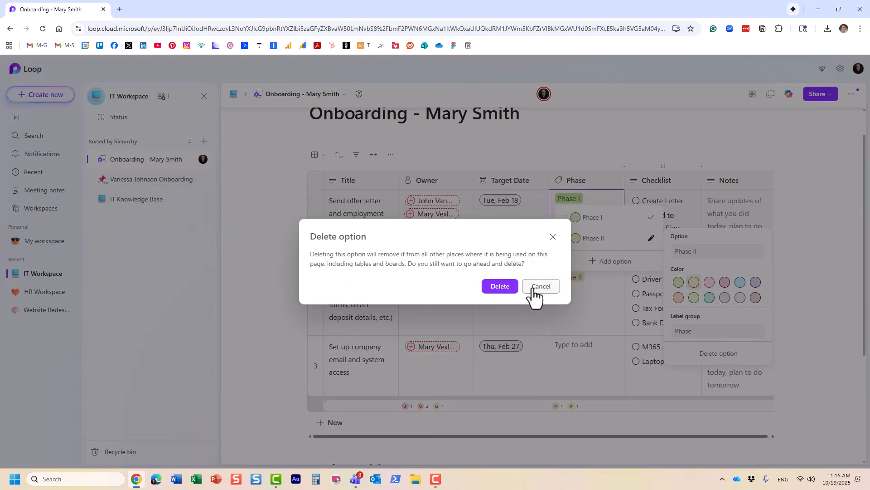
pyautogui.click(508, 287)
# Delete the Phase I option from the Phase label group in the first task's Phase cell.
pyautogui.click(598, 206)
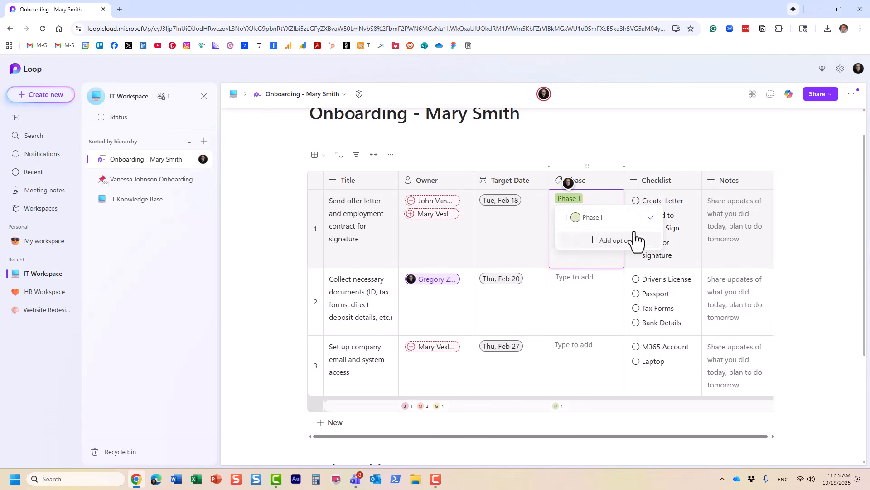
pyautogui.click(651, 218)
pyautogui.click(719, 333)
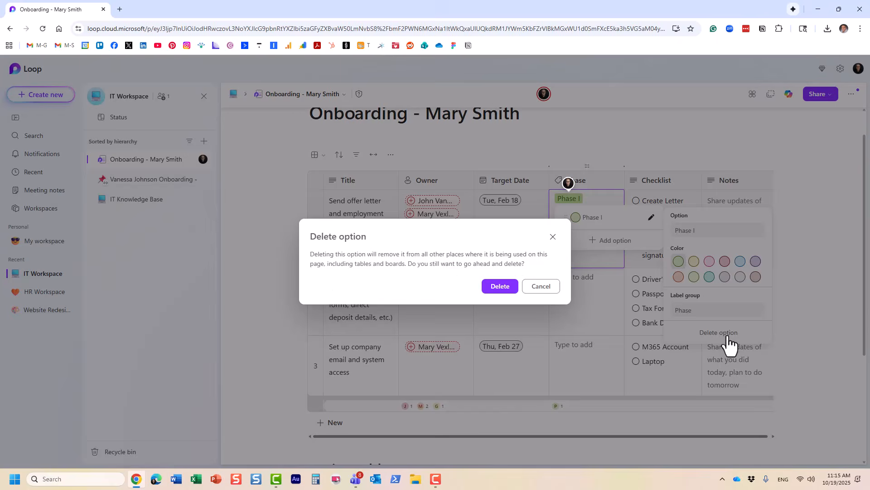
pyautogui.click(500, 286)
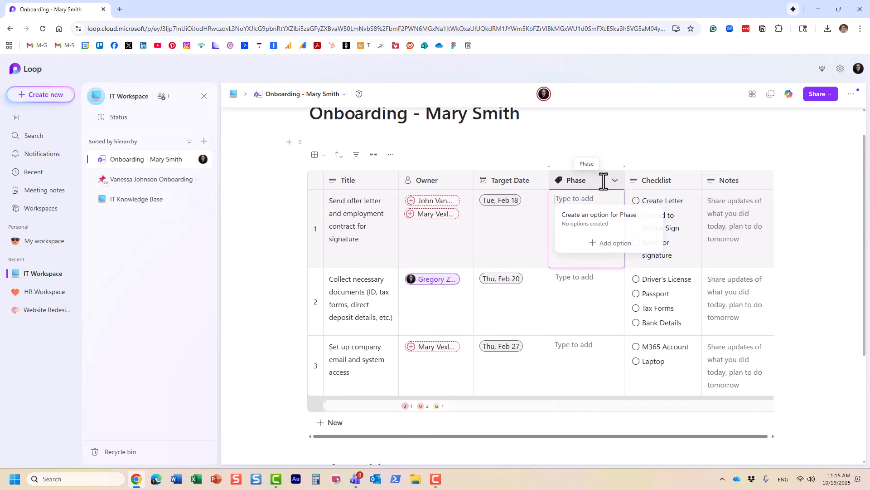
# Check which label groups are offered for the onboarding table's Phase column, leaving its column type as is.
pyautogui.click(615, 180)
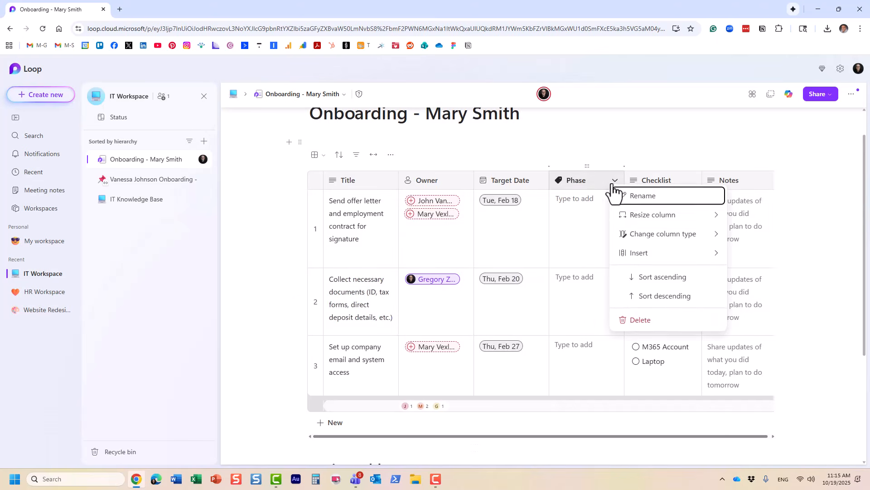
pyautogui.click(683, 236)
pyautogui.click(786, 352)
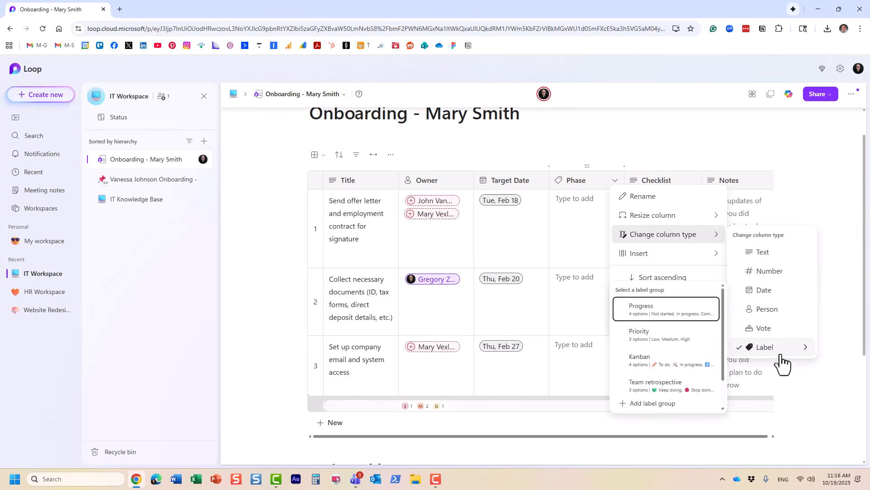
pyautogui.scroll(-1, 659, 382)
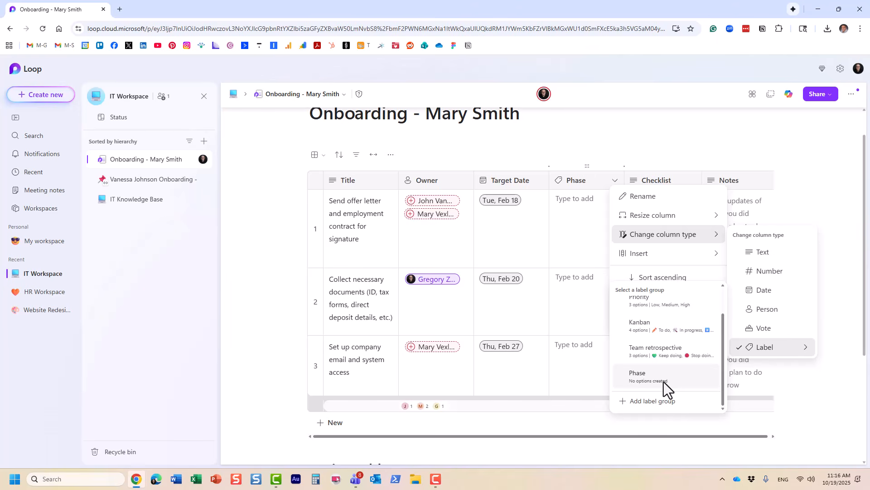
pyautogui.click(594, 140)
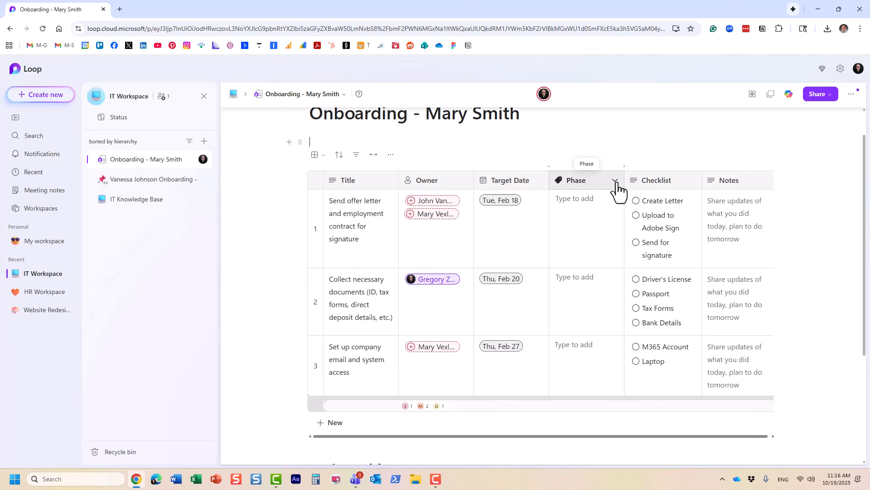
# Check which label groups are available for Column 5 in the voting table.
pyautogui.scroll(-3, 506, 381)
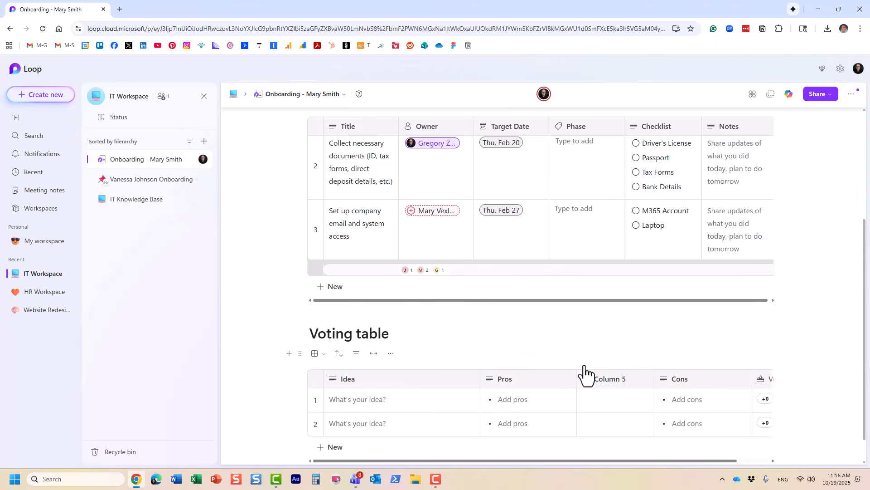
pyautogui.click(644, 379)
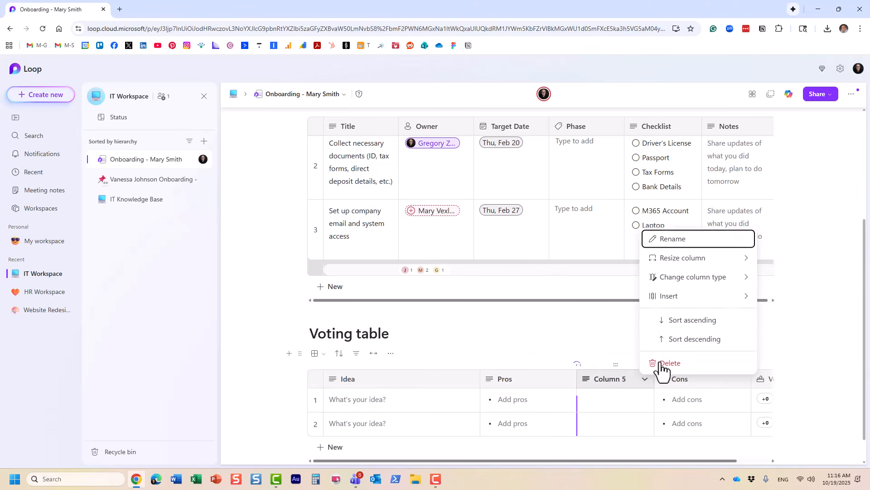
pyautogui.moveTo(744, 282)
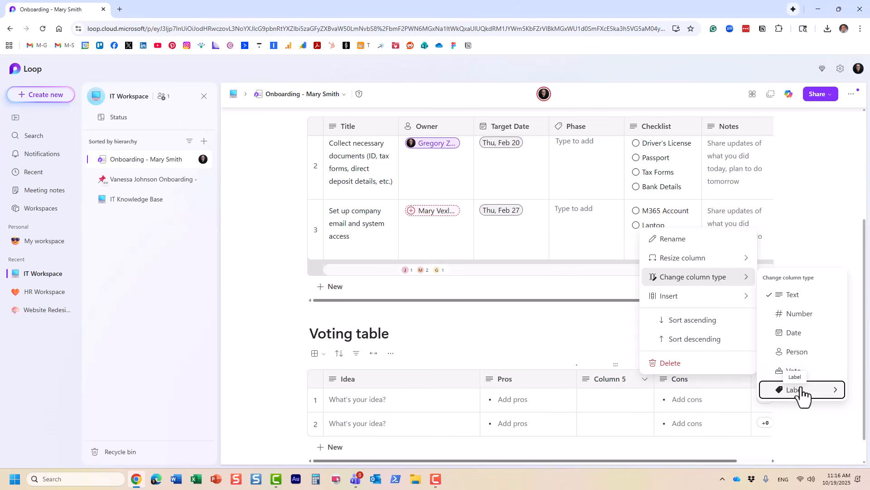
pyautogui.moveTo(798, 392)
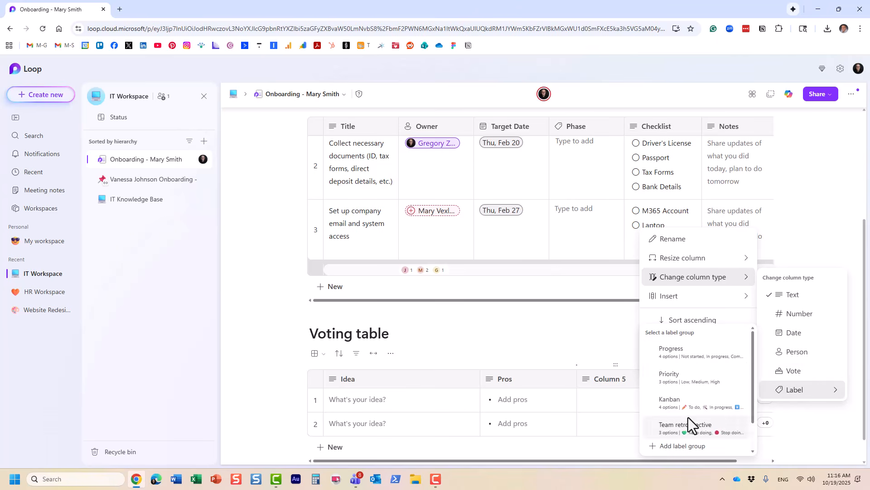
pyautogui.scroll(-1, 688, 417)
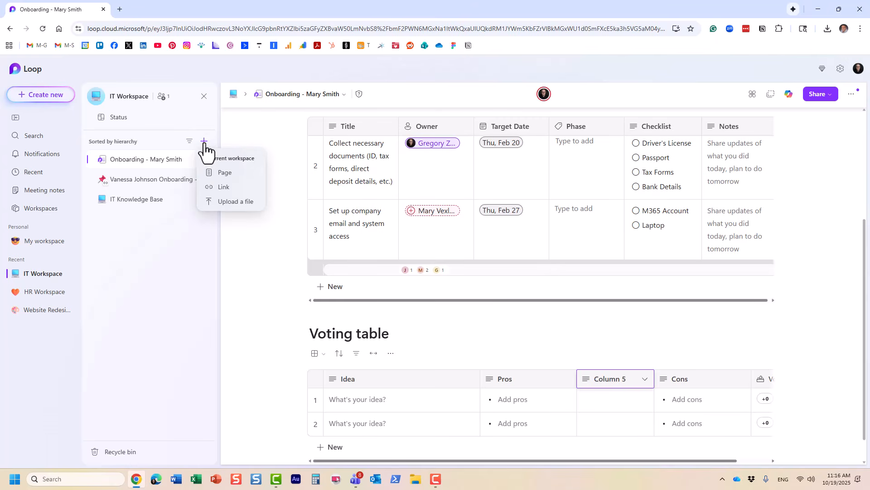
# Create a new page in the IT Workspace and insert a blank table in its body.
pyautogui.click(224, 173)
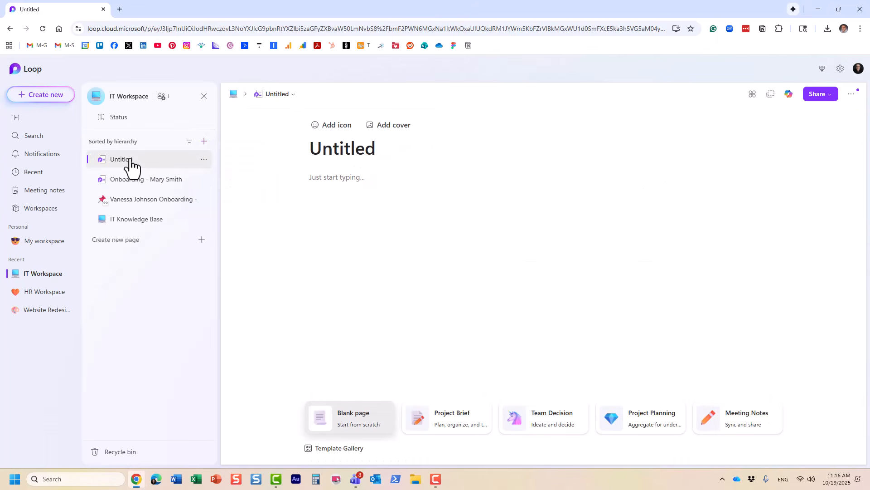
pyautogui.click(365, 150)
pyautogui.click(321, 188)
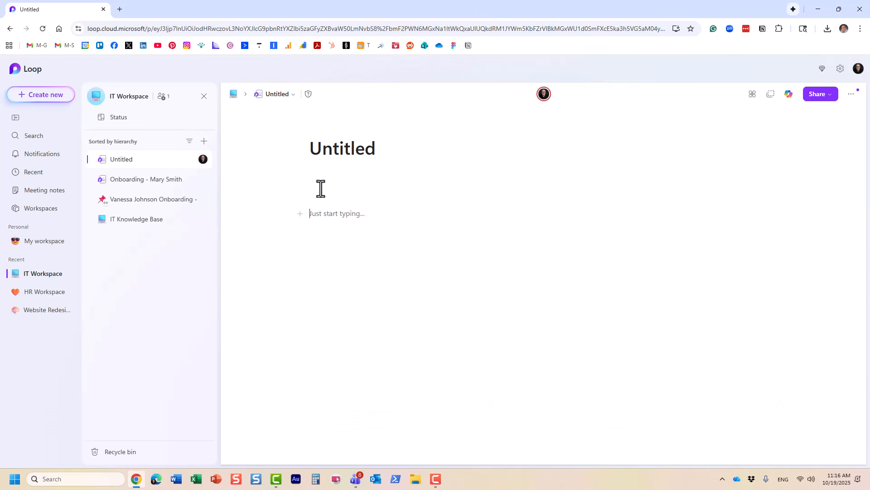
pyautogui.write('/')
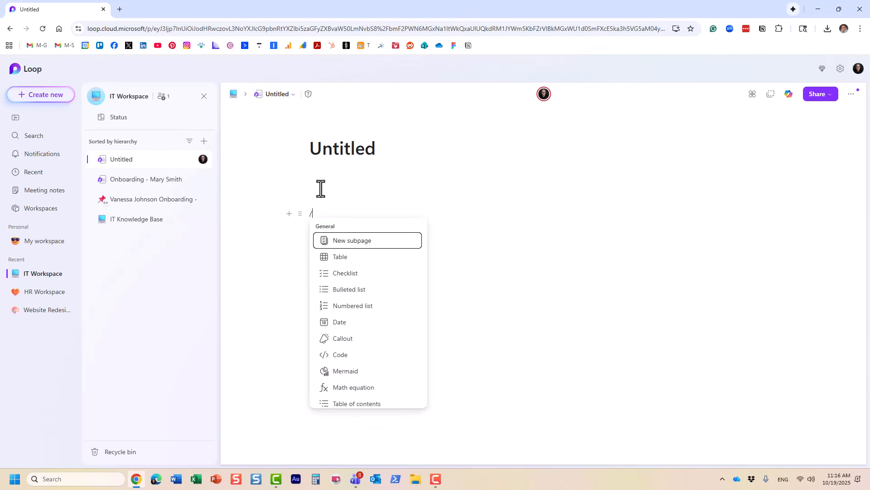
pyautogui.click(361, 257)
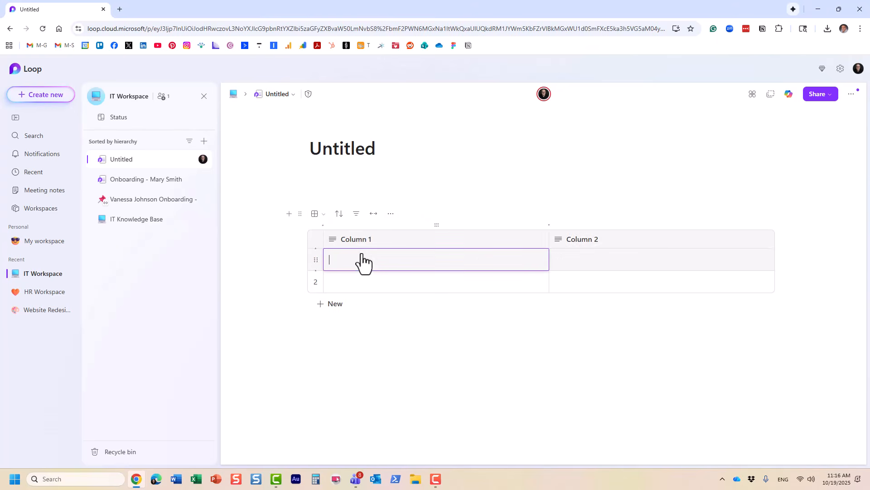
# Check which label groups are available for Column 2 of the new page's table without changing its type.
pyautogui.click(766, 240)
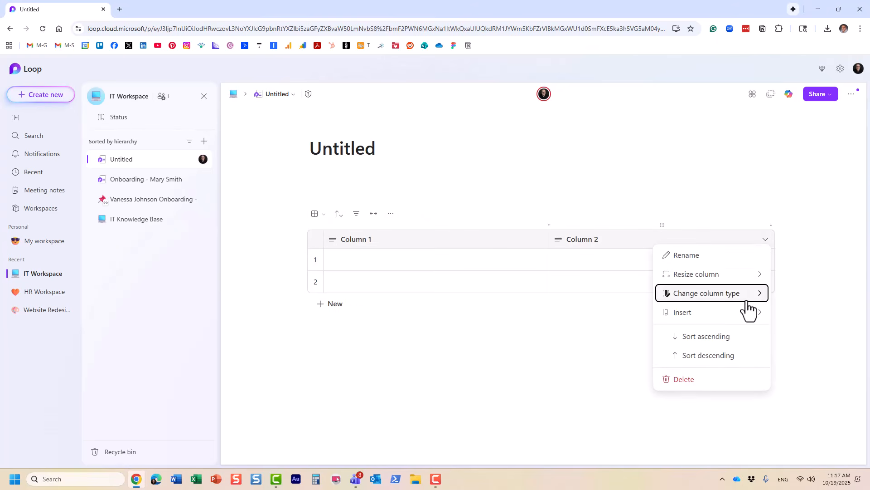
pyautogui.moveTo(746, 301)
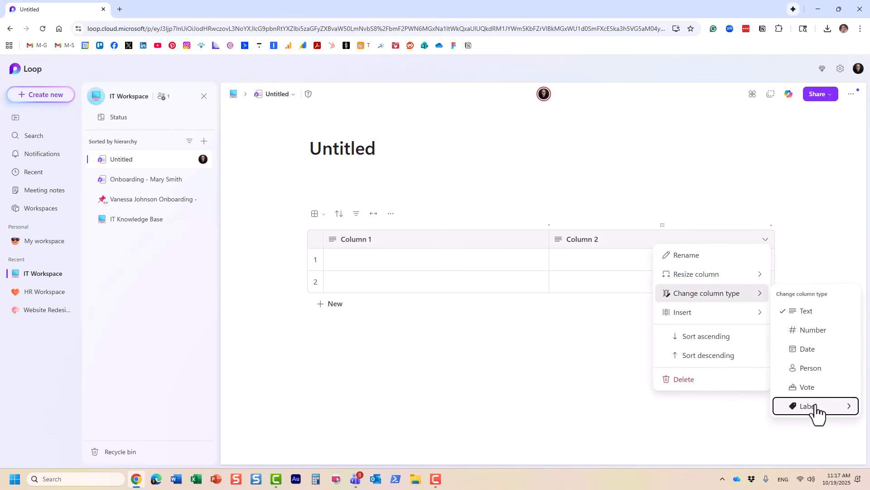
pyautogui.moveTo(816, 412)
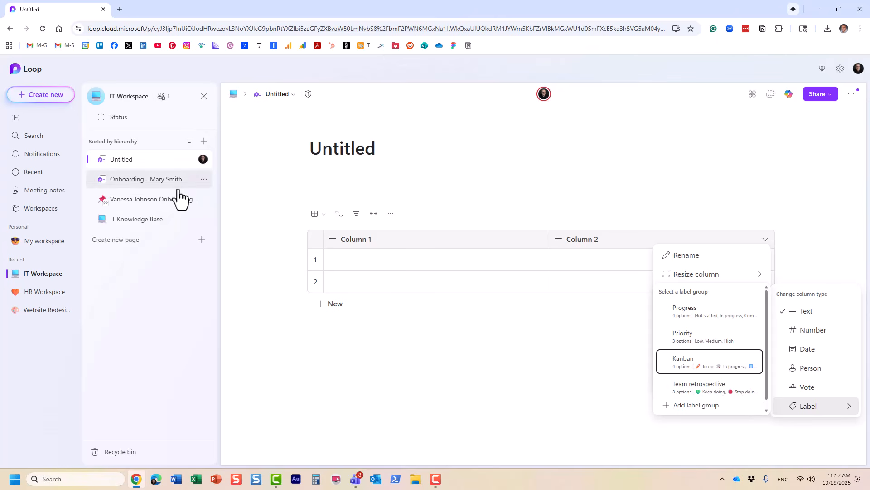
pyautogui.click(737, 381)
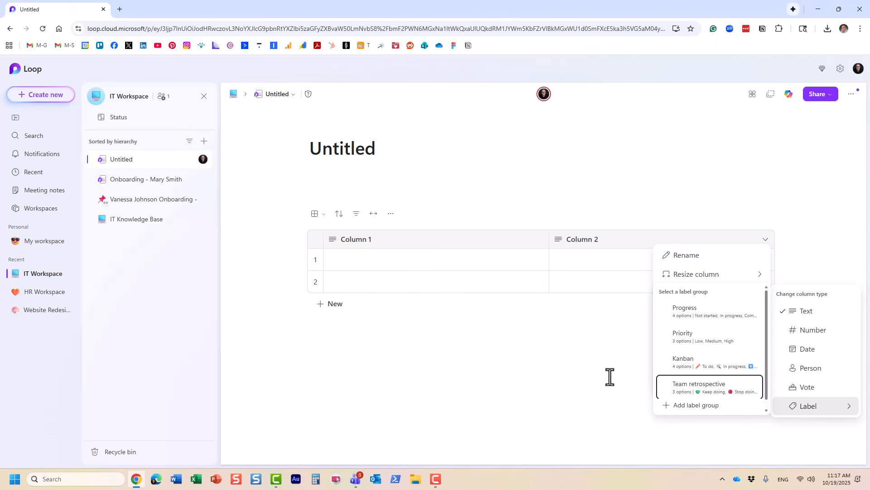
pyautogui.click(528, 154)
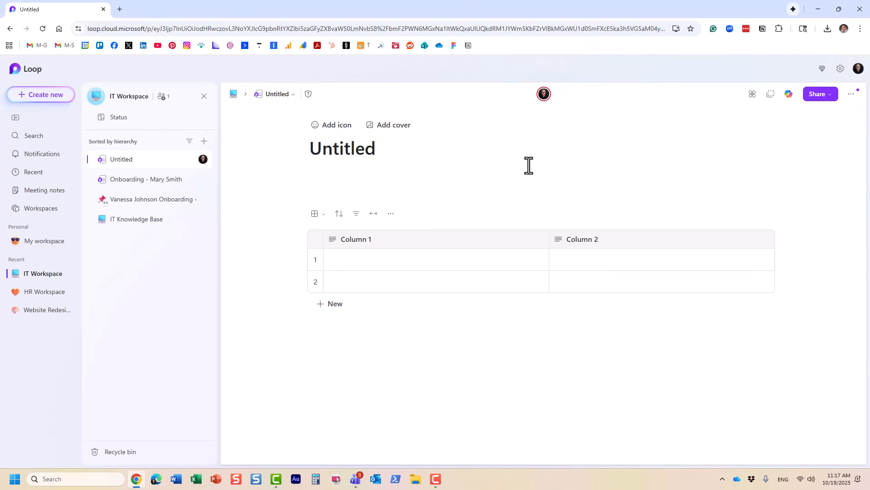
# Return to the onboarding page opened earlier and review the full list of label groups for its Phase column.
pyautogui.click(149, 185)
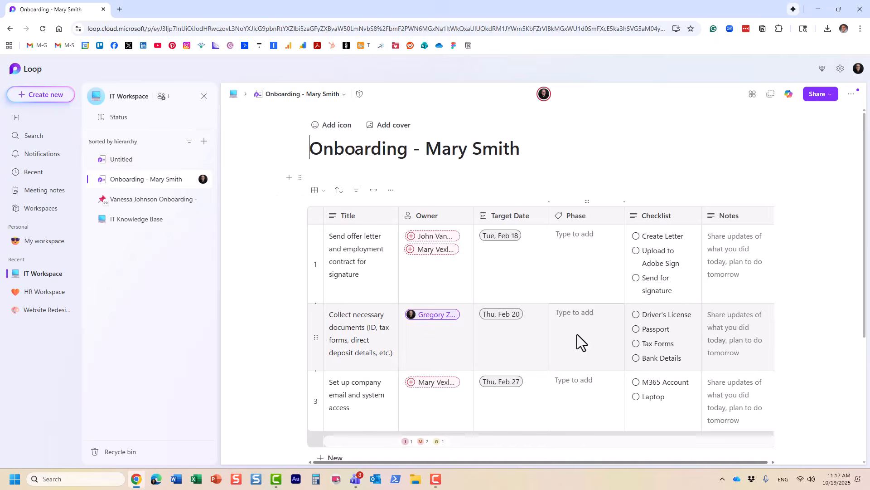
pyautogui.click(615, 216)
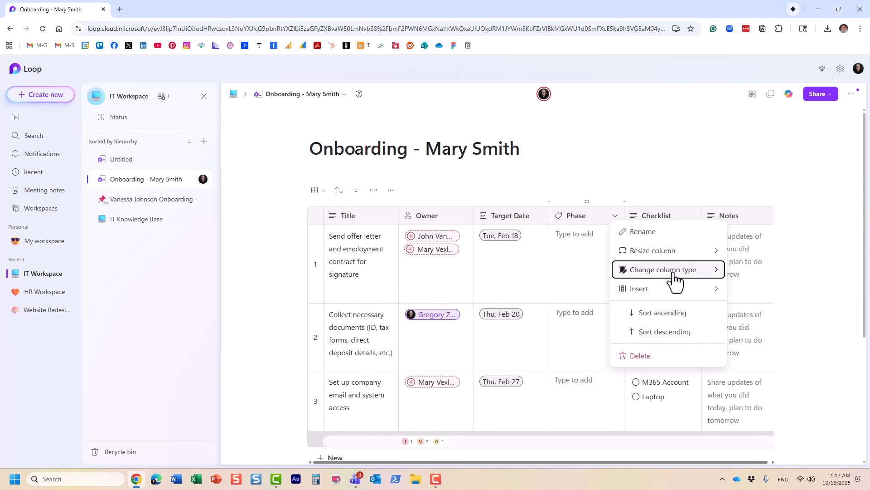
pyautogui.moveTo(670, 272)
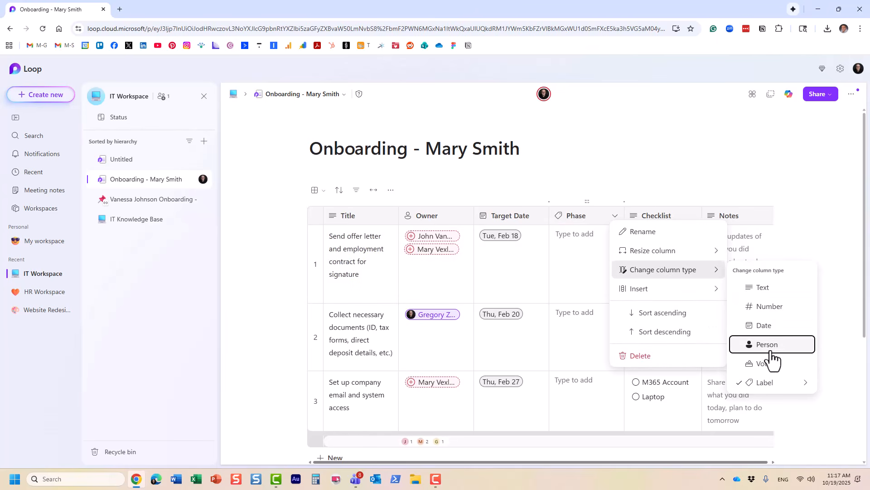
pyautogui.moveTo(791, 391)
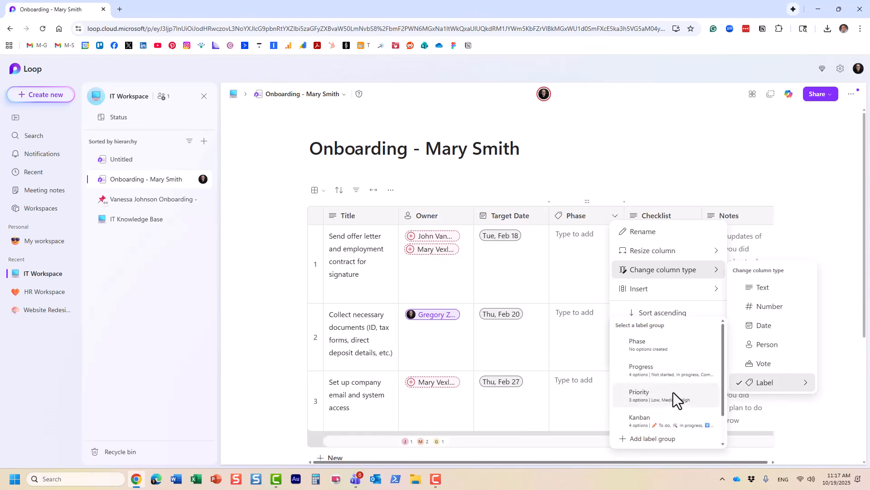
pyautogui.scroll(-1, 673, 390)
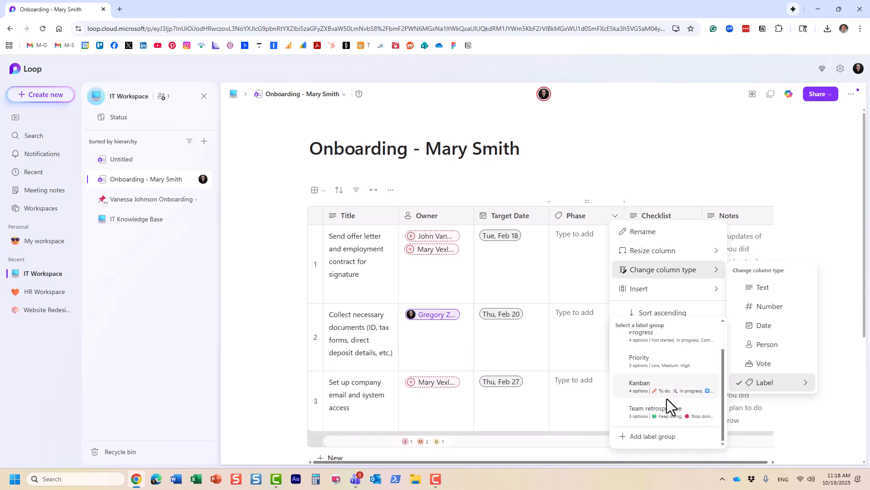
pyautogui.scroll(1, 667, 395)
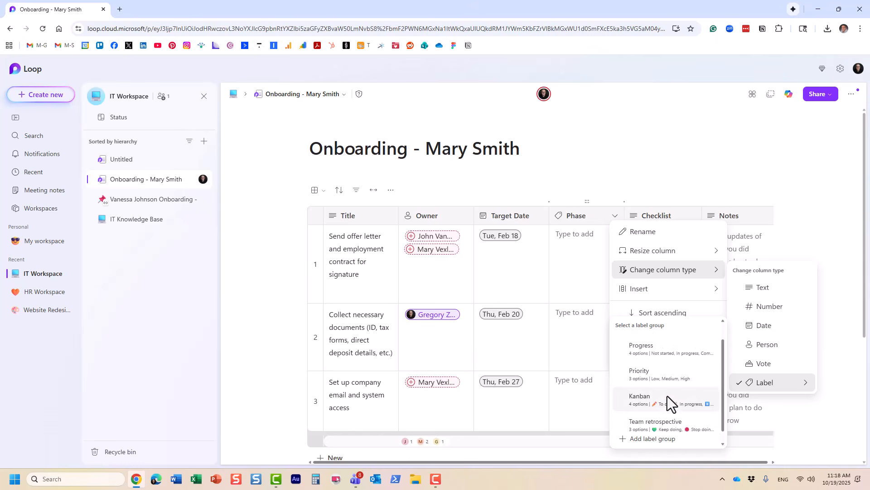
pyautogui.click(799, 411)
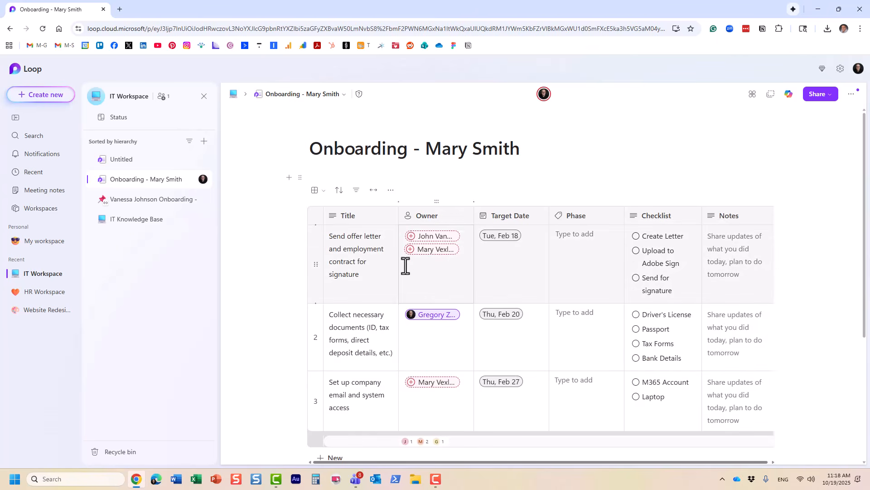